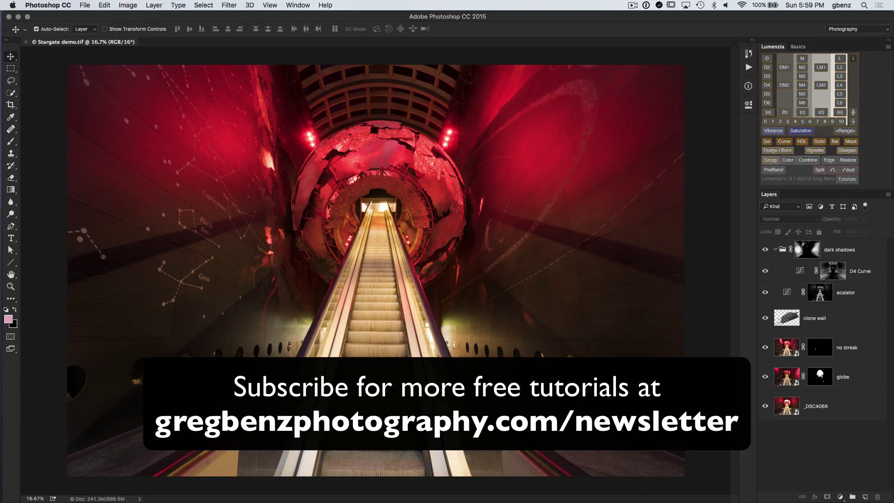
Solo the _DSC4066 base photo, then re-show globe, no streak, clone wall, ecalator and dark shadows in turn.
left_click(765, 406, "alt")
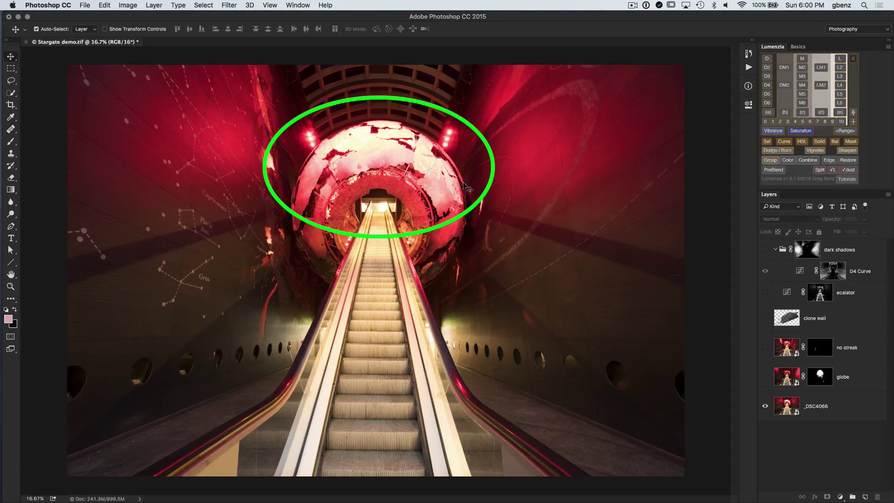
left_click(765, 377)
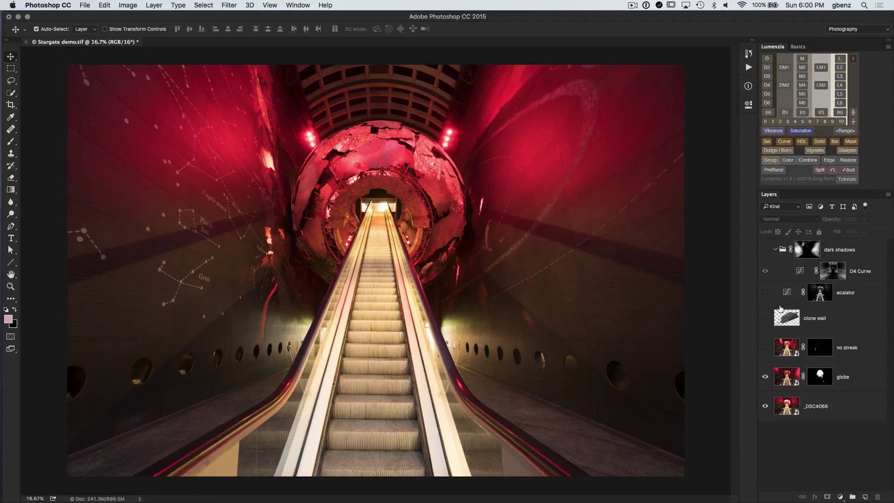
left_click(765, 348)
left_click(767, 320)
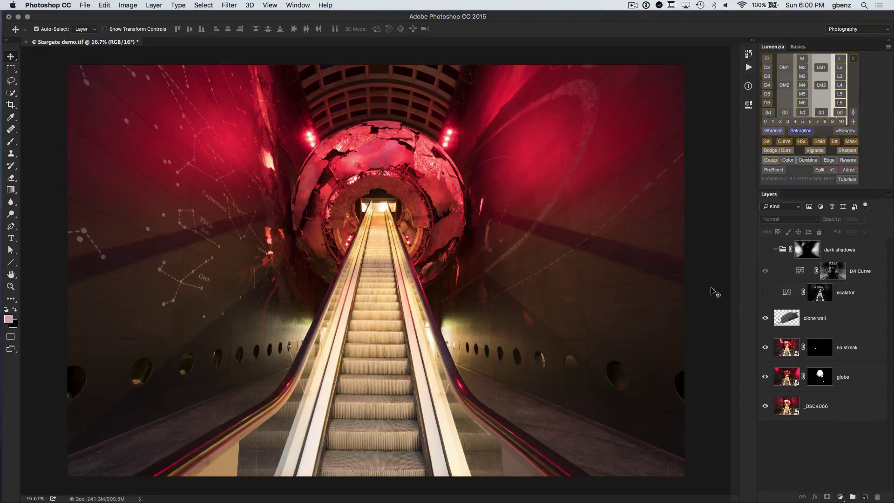
left_click(764, 293)
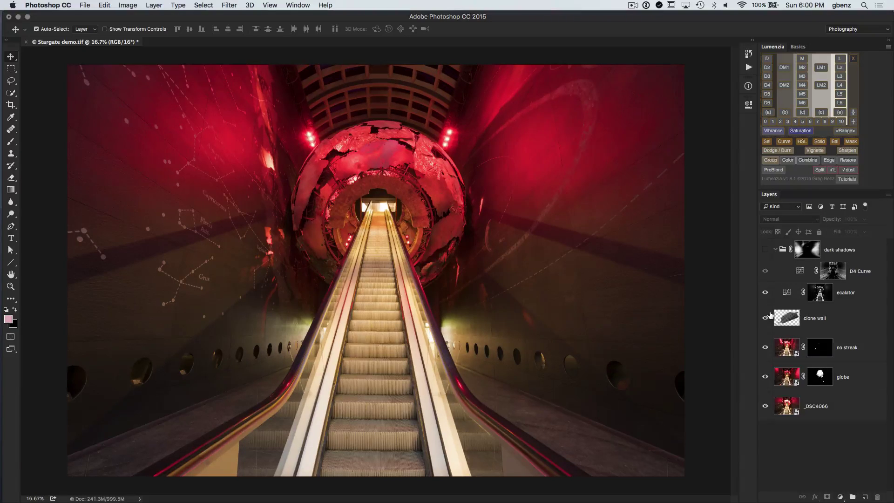
left_click(766, 250)
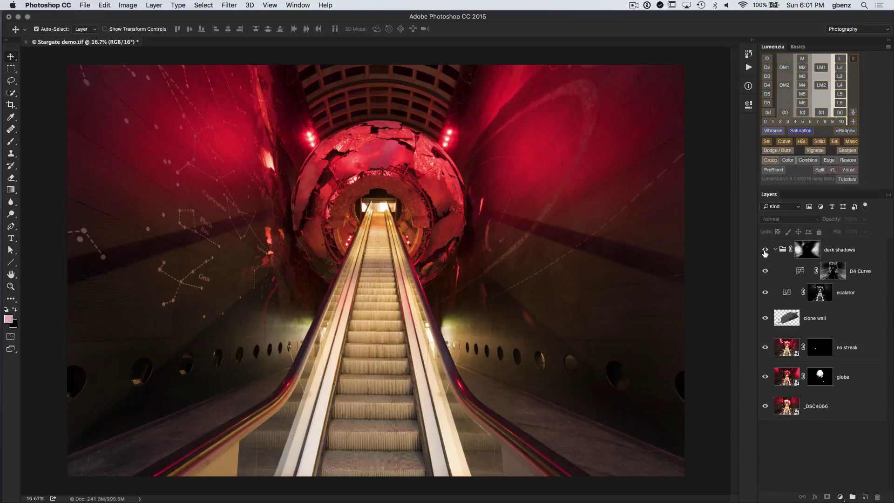
Stamp the visible composite into a new layer and group the original layers into Group 1.
left_click(850, 253)
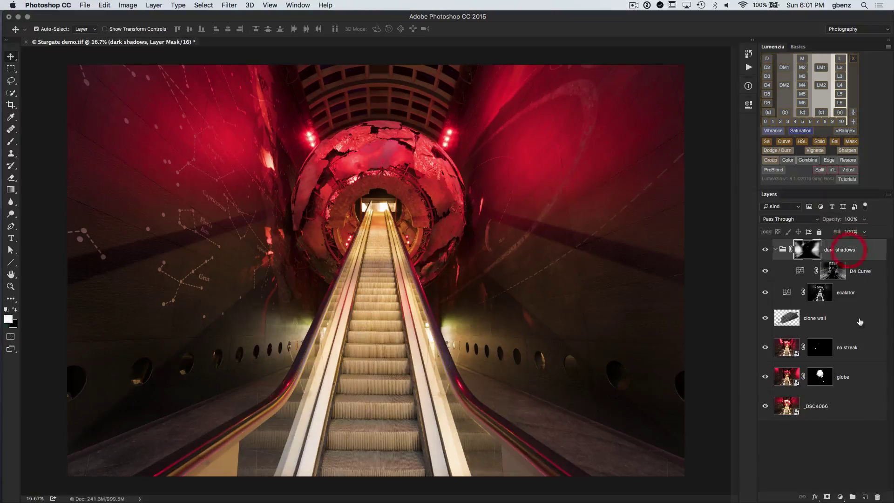
left_click(860, 413, "shift")
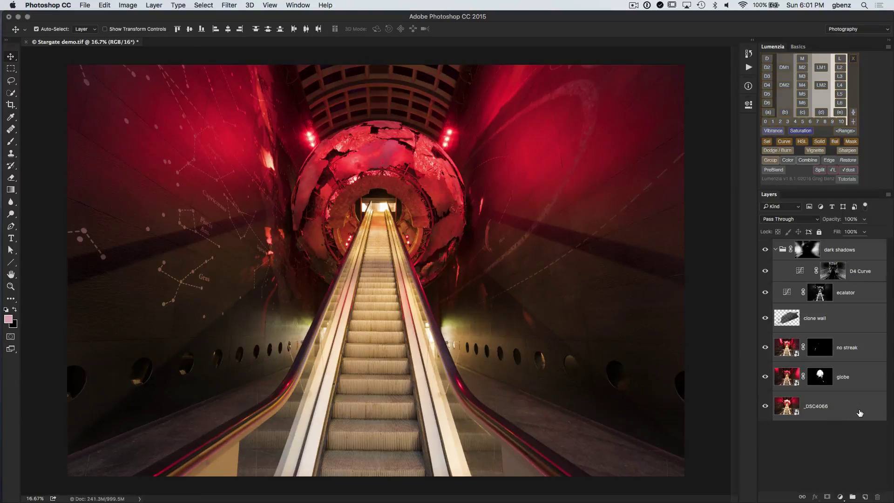
key("shift+alt+super+e")
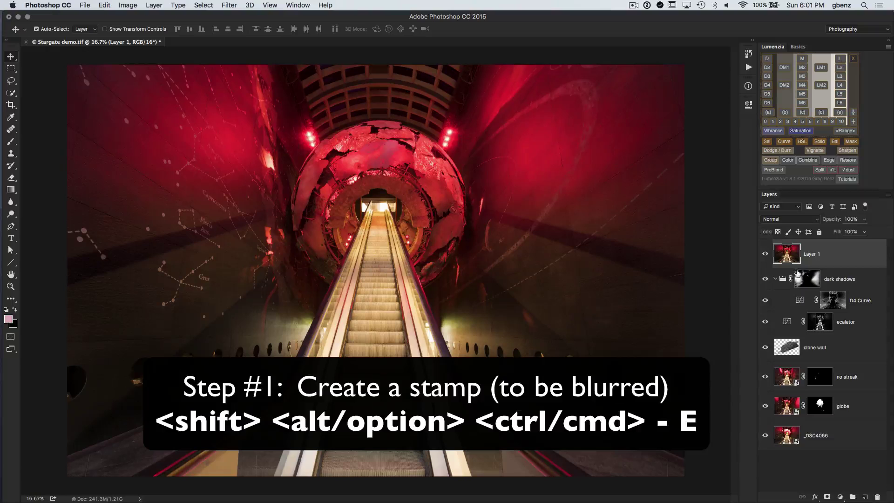
left_click(775, 279)
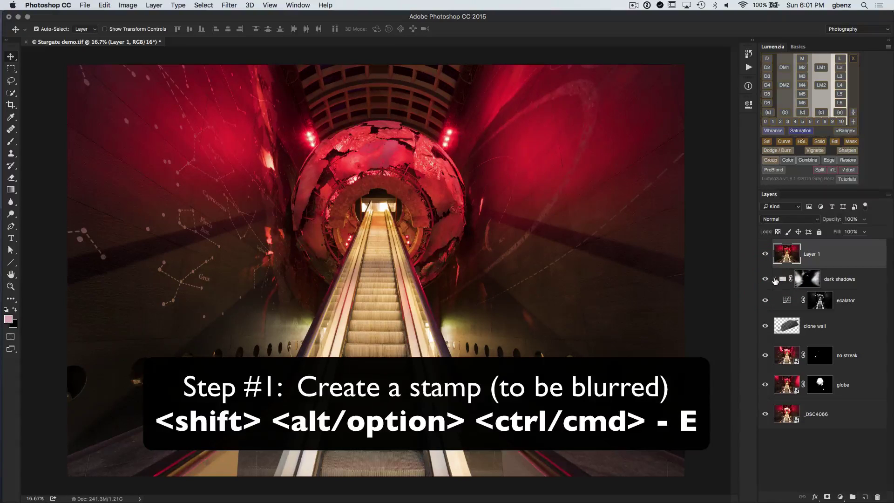
left_click(862, 279)
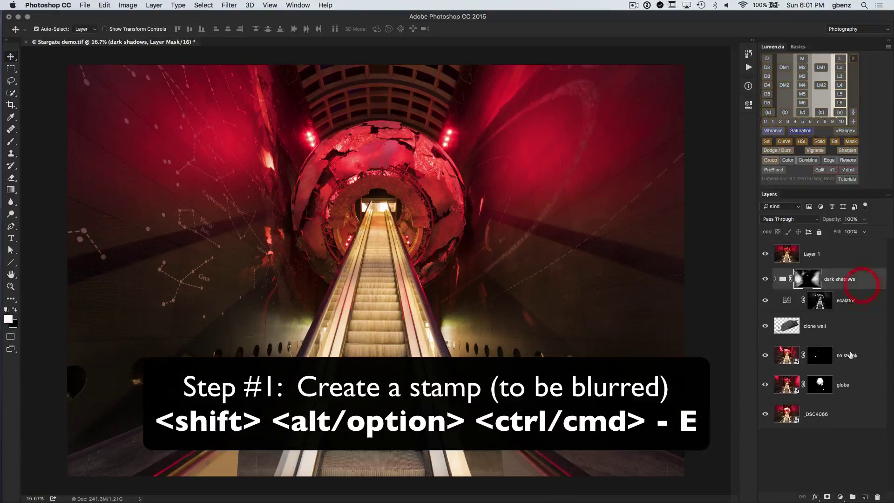
left_click(830, 419, "shift")
key("super+g")
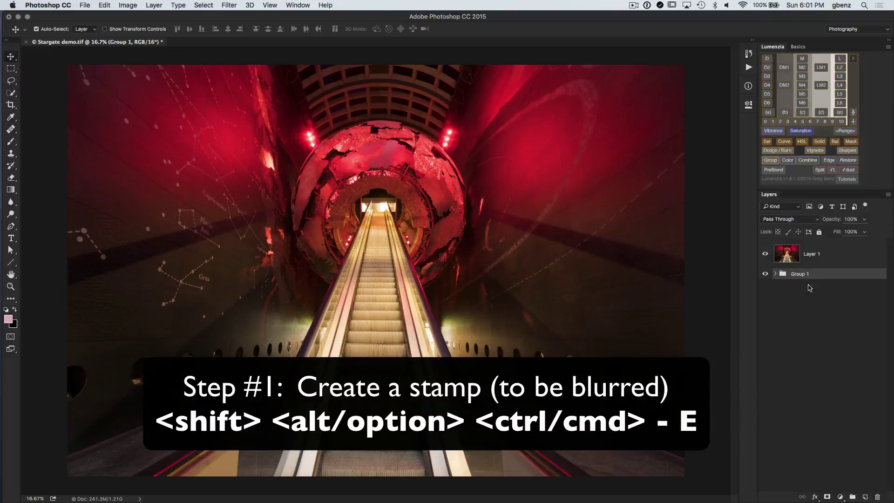
Rename the stamped Layer 1 to 'motion blur'.
double_click(818, 255)
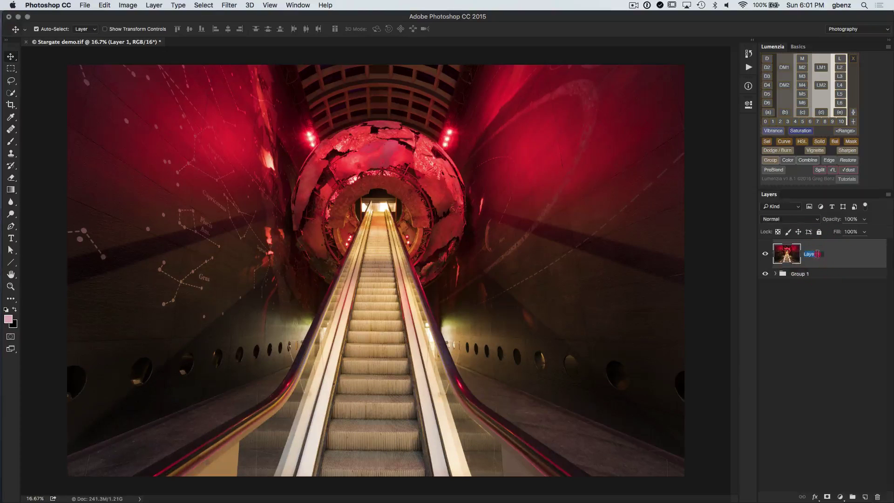
type("motion blur")
key("Return")
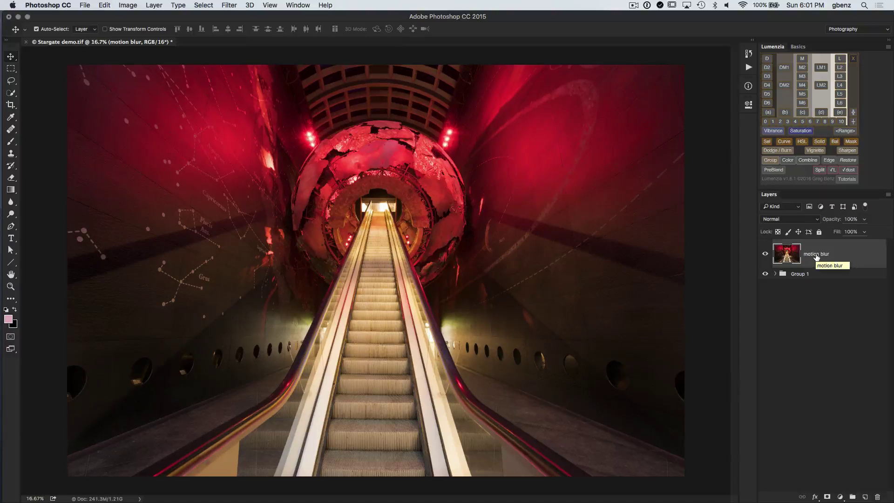
Apply a Motion Blur with angle 90° and distance 133 pixels to the motion blur layer.
left_click(227, 5)
mouse_move(245, 88)
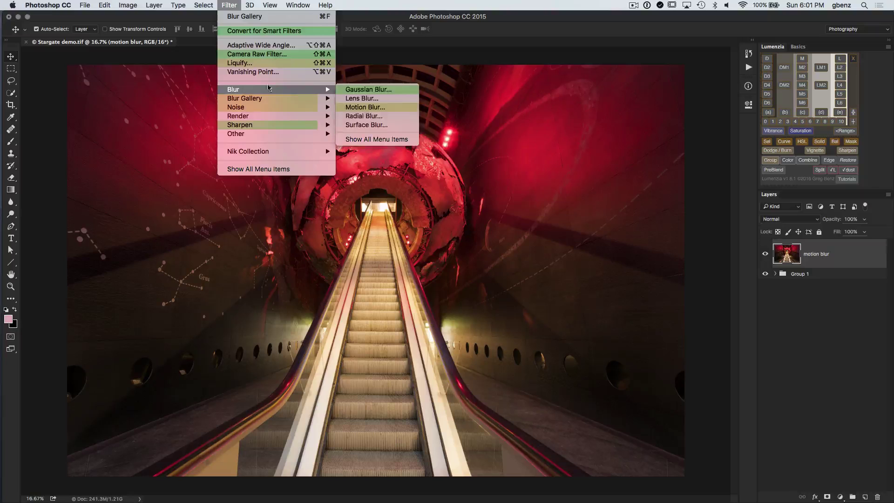
left_click(370, 107)
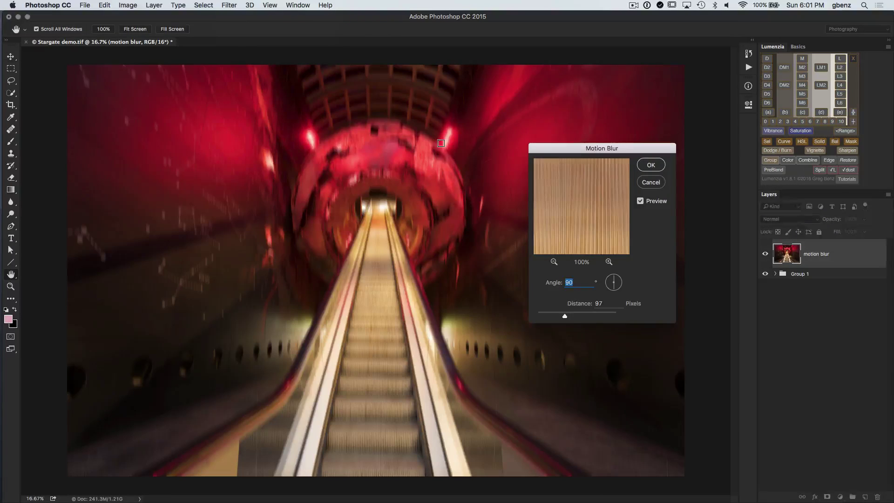
left_click_drag(617, 149, 645, 218)
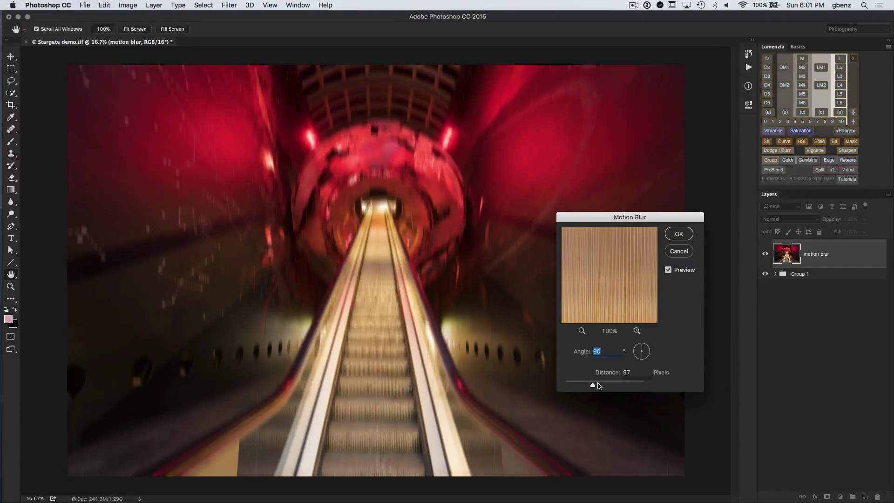
left_click_drag(593, 385, 599, 386)
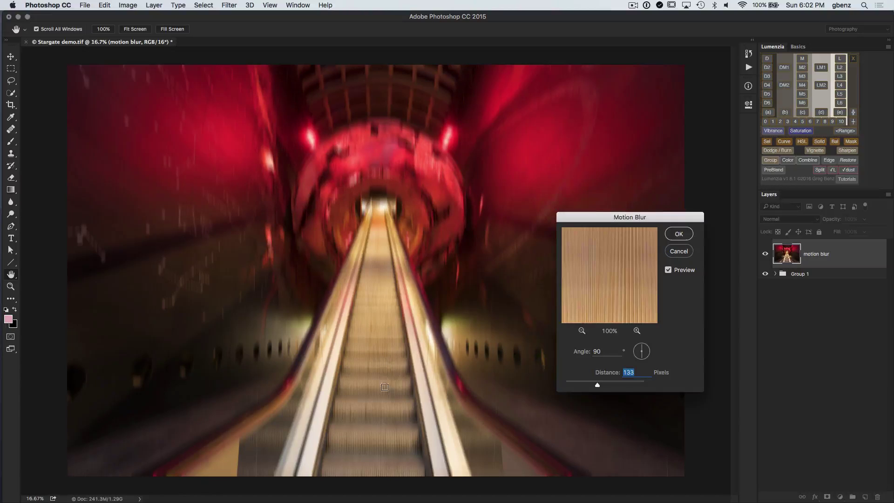
left_click(678, 233)
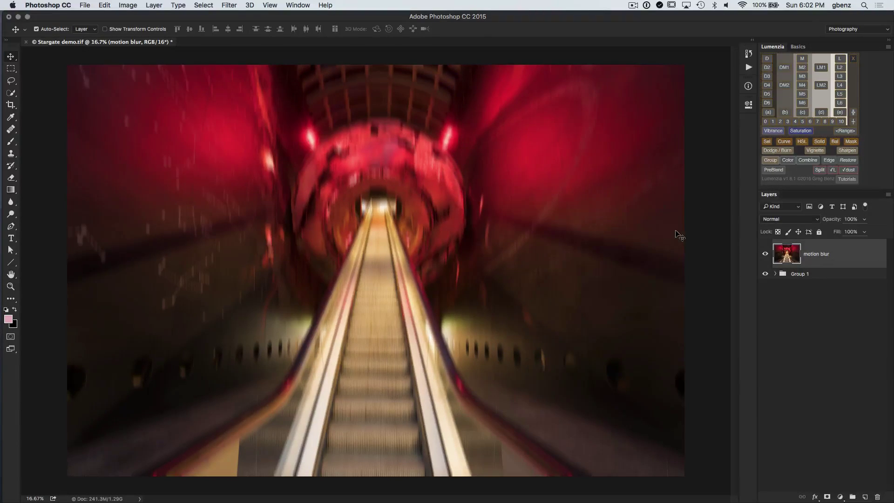
Hide motion blur and stamp the unblurred Group 1 into a new top layer named 'path blur'.
left_click(764, 256)
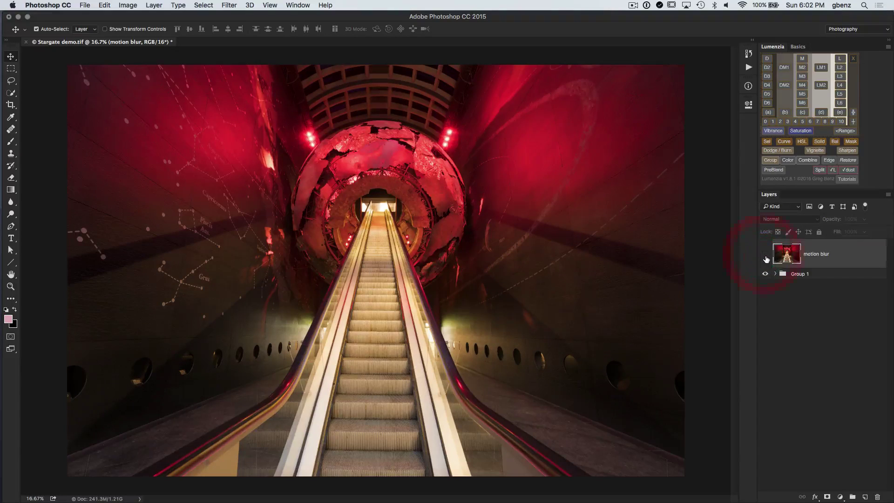
left_click(822, 279)
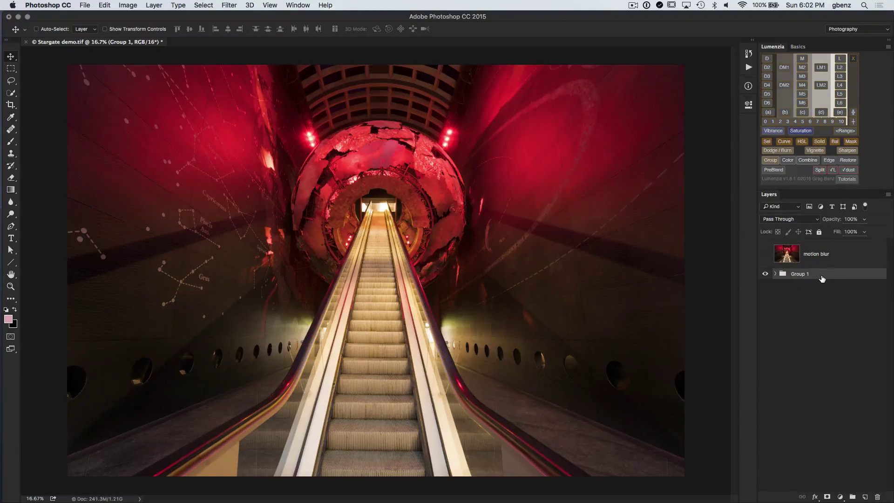
key("super+alt+shift+e")
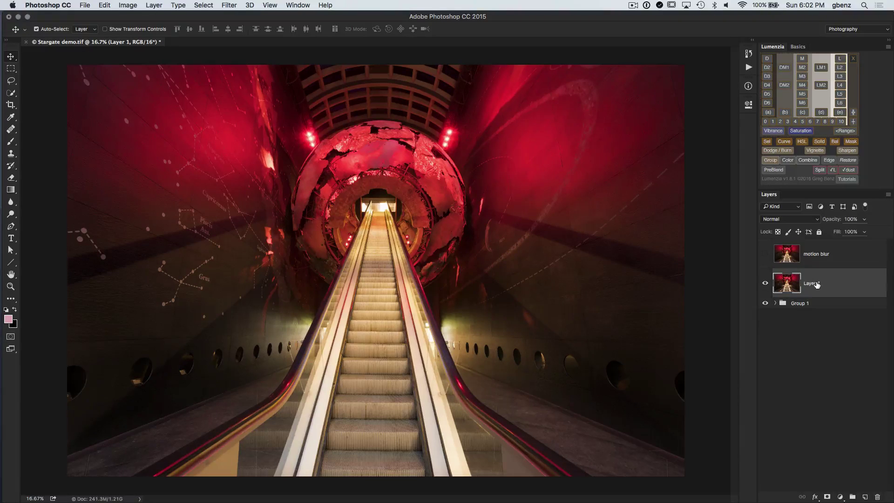
double_click(812, 283)
type("path blur")
key("Return")
left_click_drag(796, 292, 797, 253)
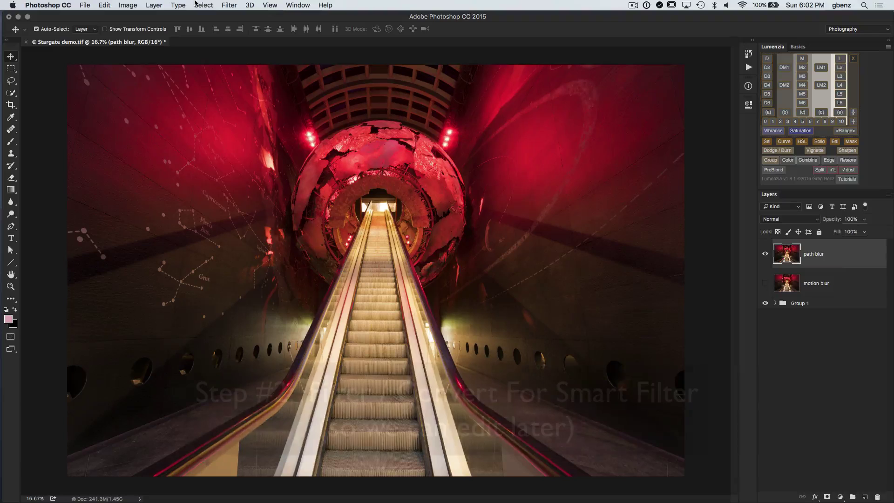
Convert the path blur layer into a smart object for smart filters.
left_click(229, 5)
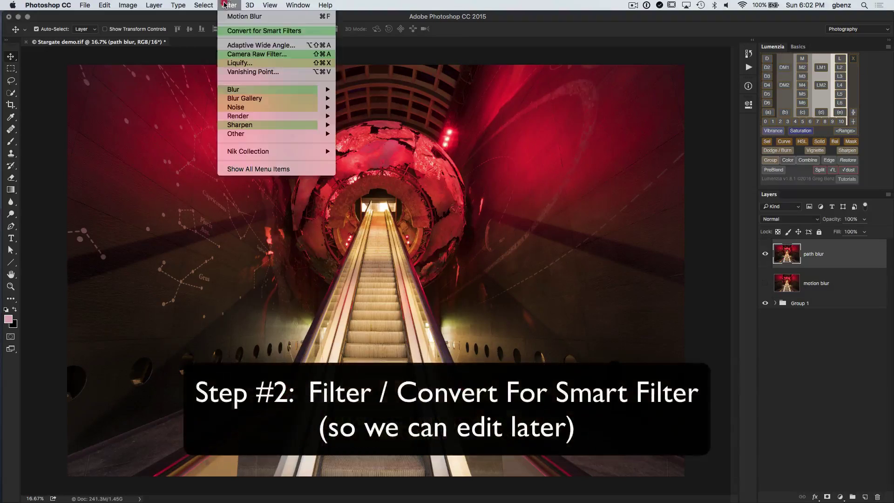
left_click(237, 32)
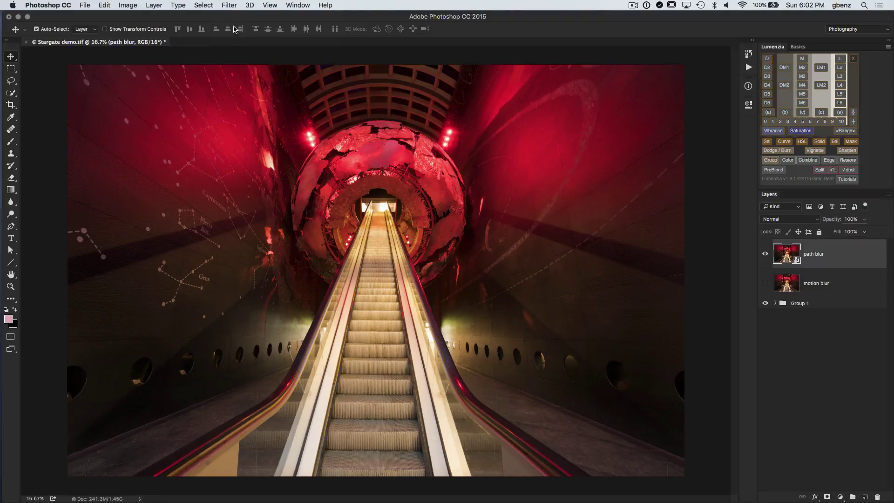
left_click(230, 5)
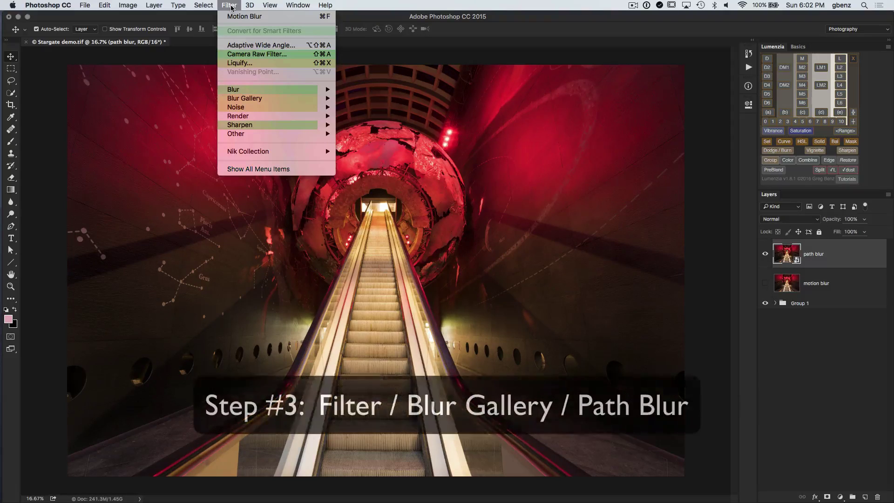
mouse_move(251, 102)
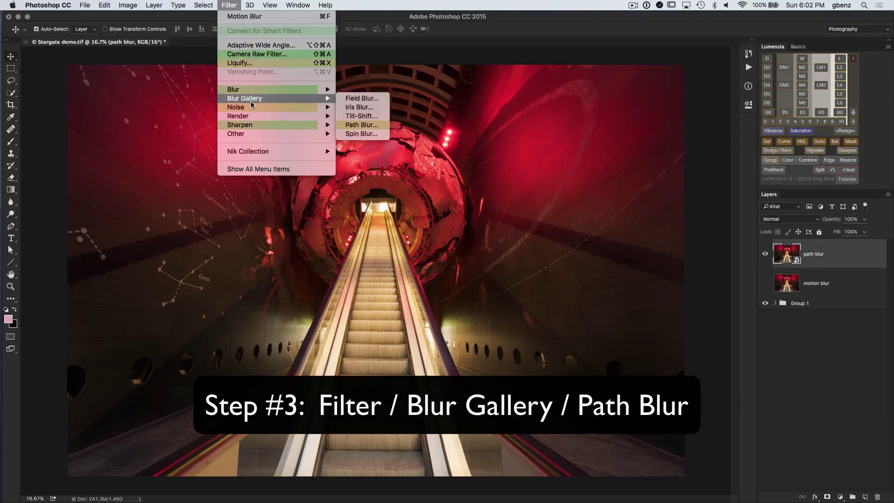
Start a Path Blur and stretch its path vertically from the tunnel opening to the image's bottom edge.
left_click(374, 127)
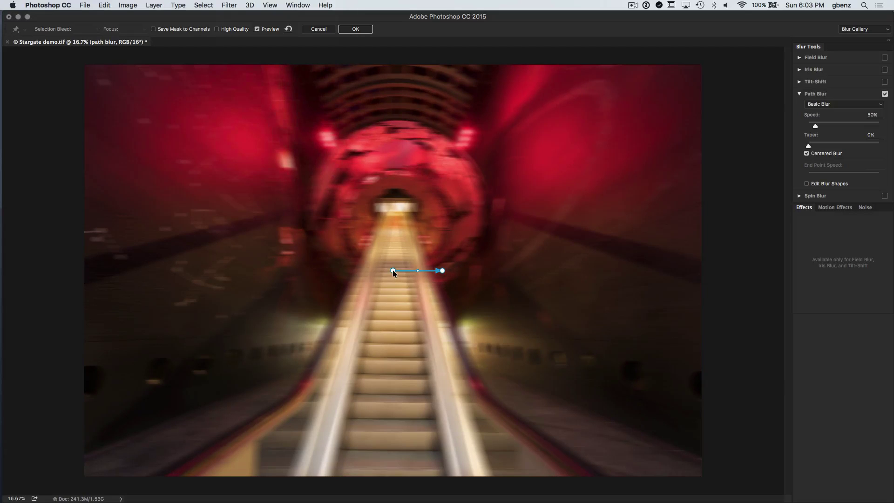
left_click_drag(393, 270, 398, 332)
left_click_drag(400, 366, 397, 460)
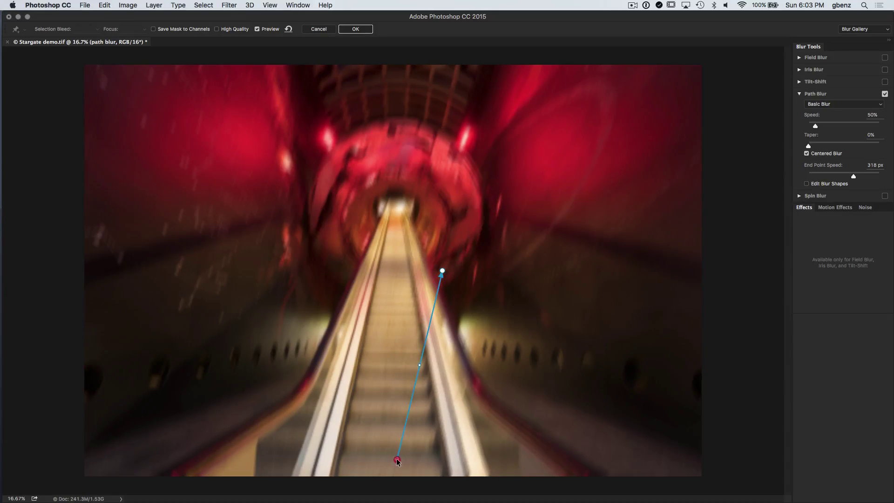
left_click_drag(443, 271, 396, 225)
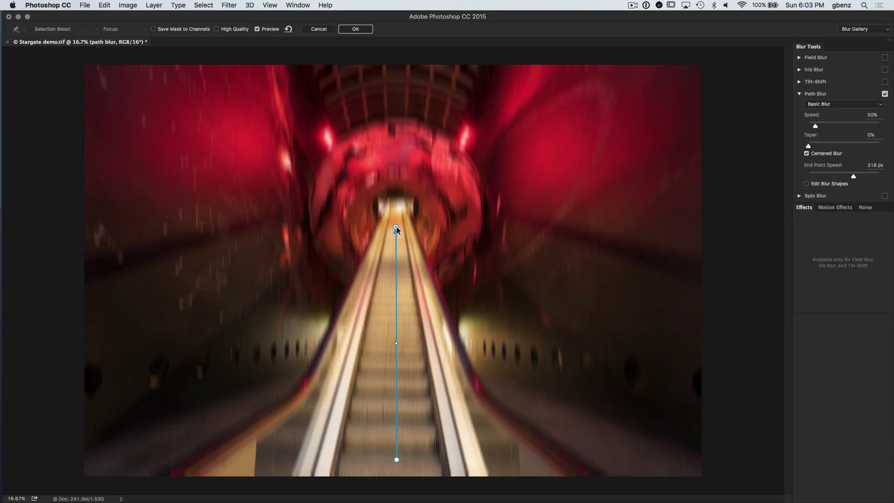
left_click_drag(396, 226, 389, 216)
Move the first path's bottom end onto the left inner rail and draw a second path along the right rail.
left_click_drag(396, 459, 337, 466)
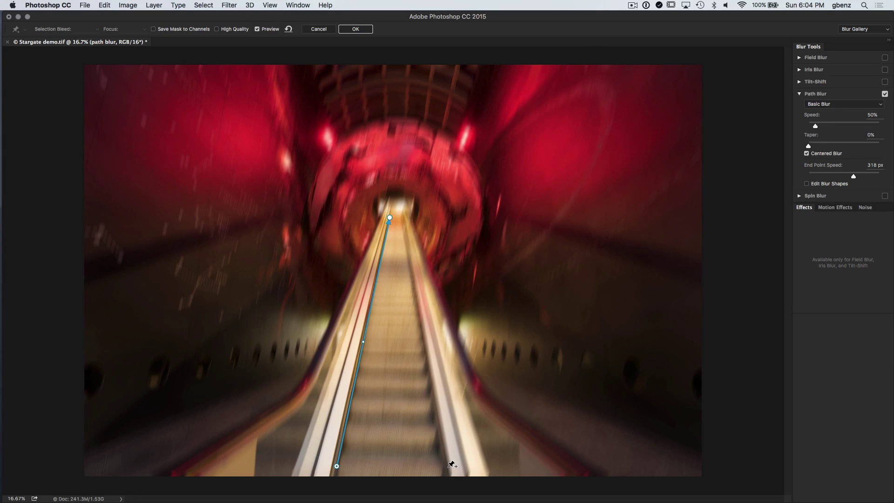
mouse_move(447, 466)
left_mouse_down()
mouse_move(426, 231)
mouse_move(403, 219)
left_mouse_up()
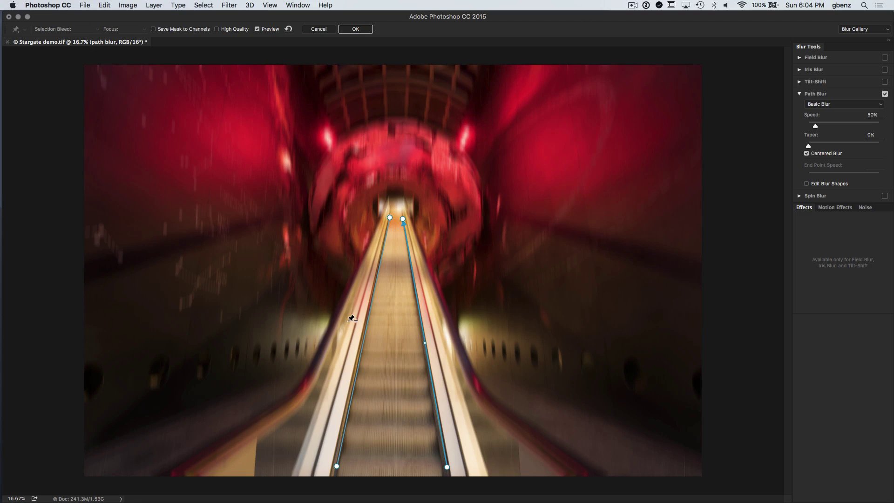
Draw a third blur path from the lower-left corner to the tunnel, curving it along the left handrail.
left_click(180, 468)
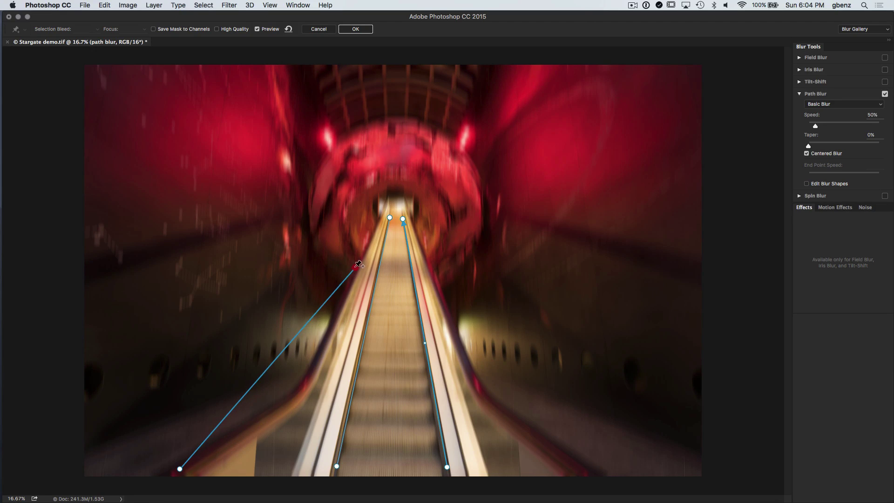
double_click(384, 210)
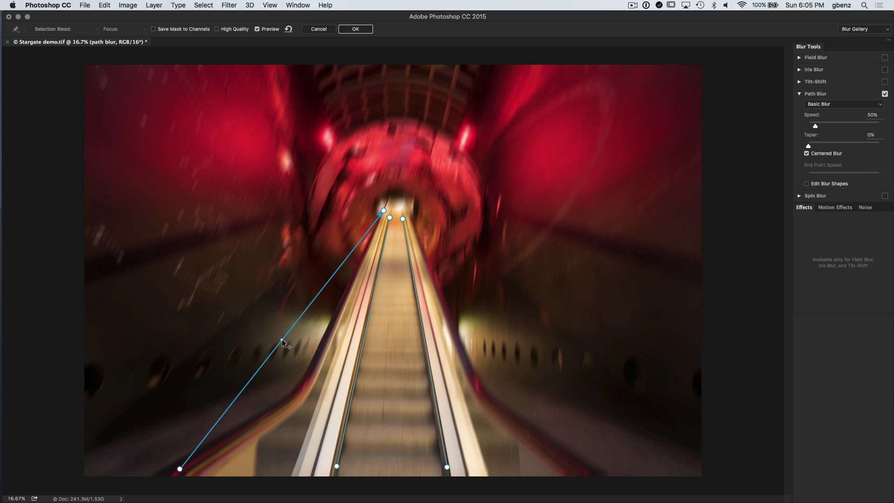
left_click_drag(281, 340, 301, 390)
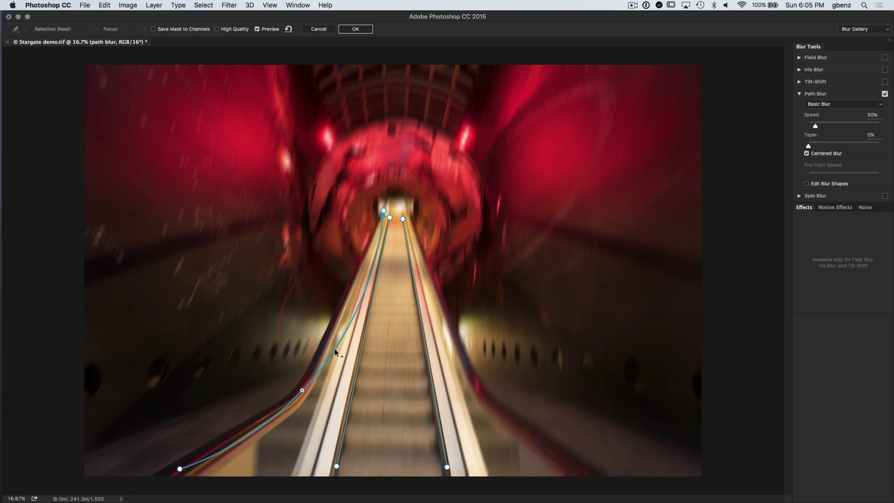
left_click_drag(335, 349, 326, 343)
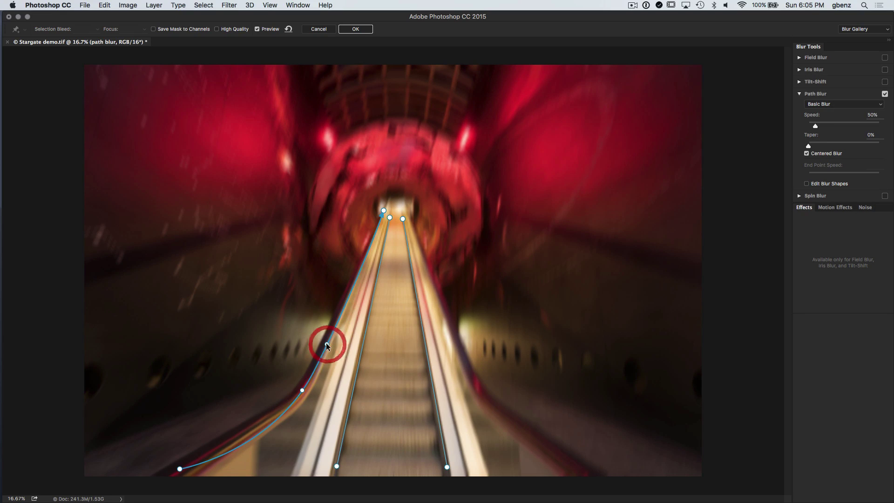
left_click_drag(279, 418, 272, 414)
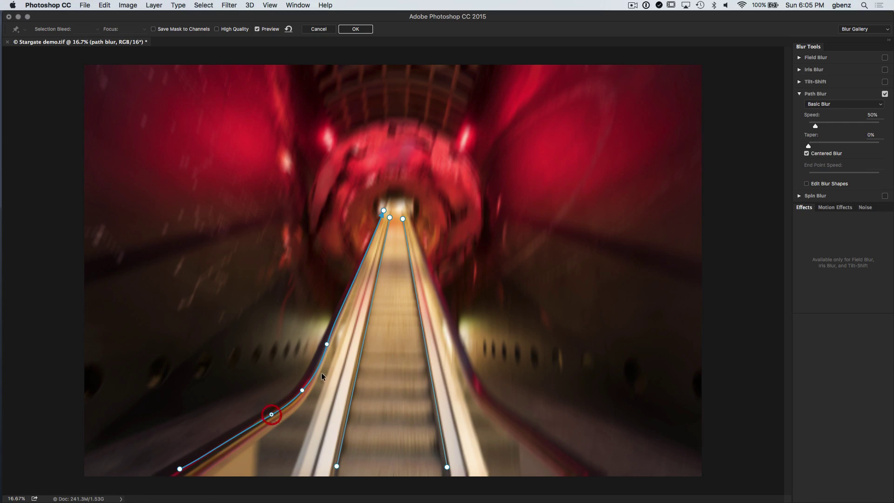
left_click_drag(327, 345, 319, 361)
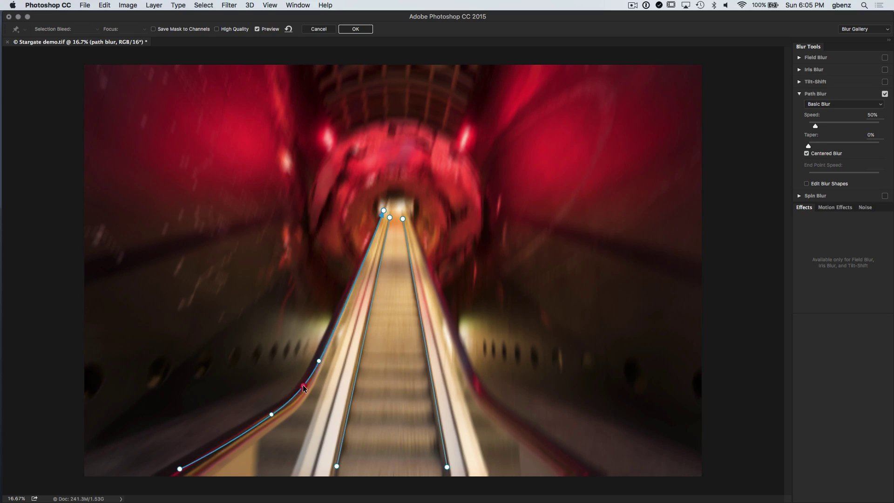
left_click(303, 387)
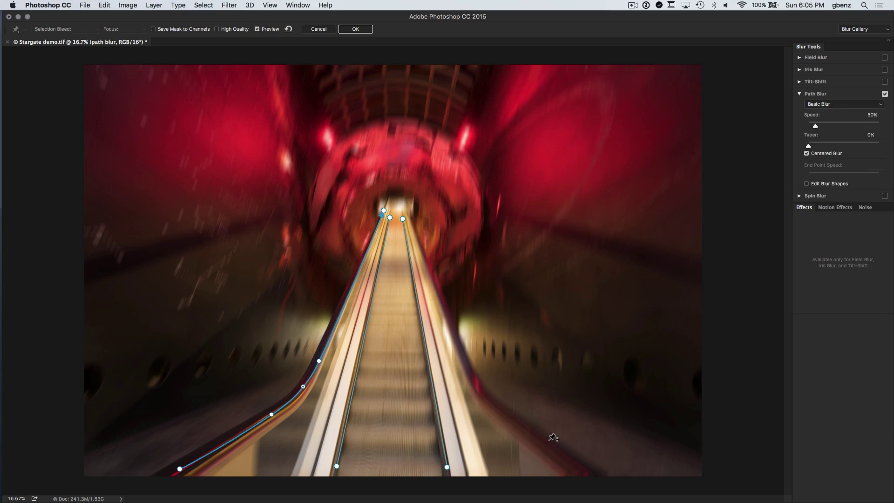
Draw a fourth blur path up the right handrail and curve it with control points, replacing one stray point.
left_click_drag(591, 470, 407, 209)
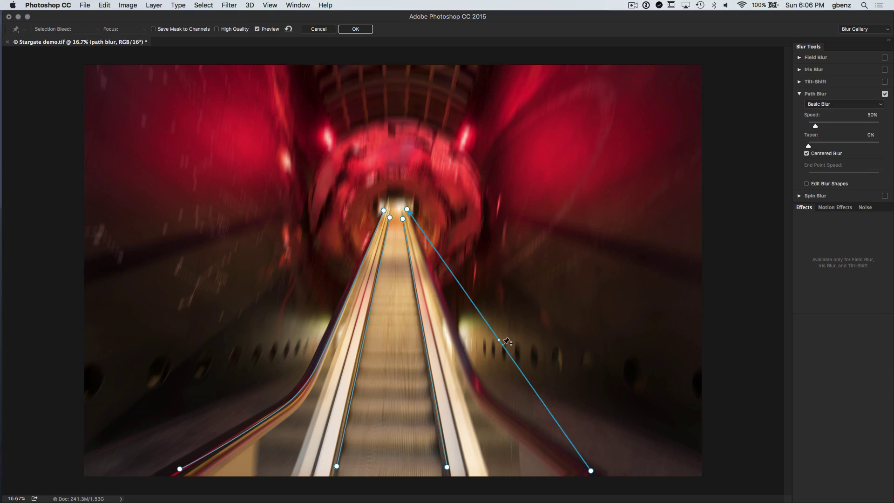
left_click_drag(500, 341, 480, 392)
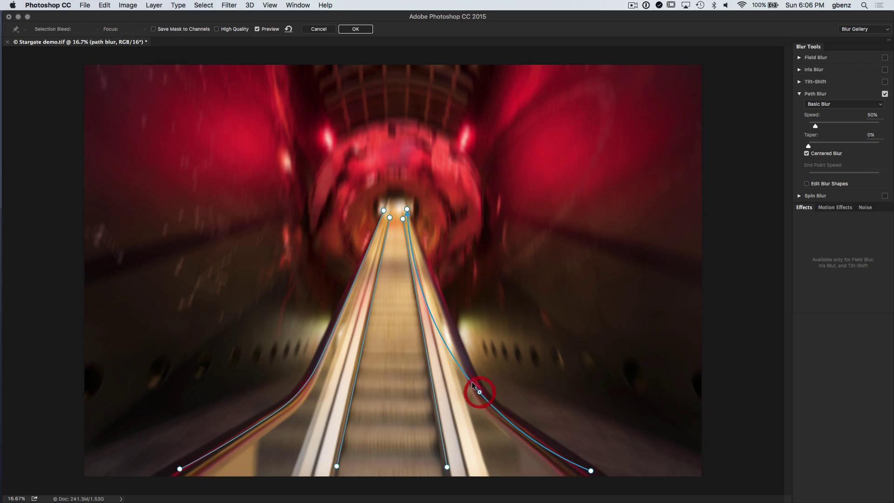
left_click_drag(452, 354, 460, 348)
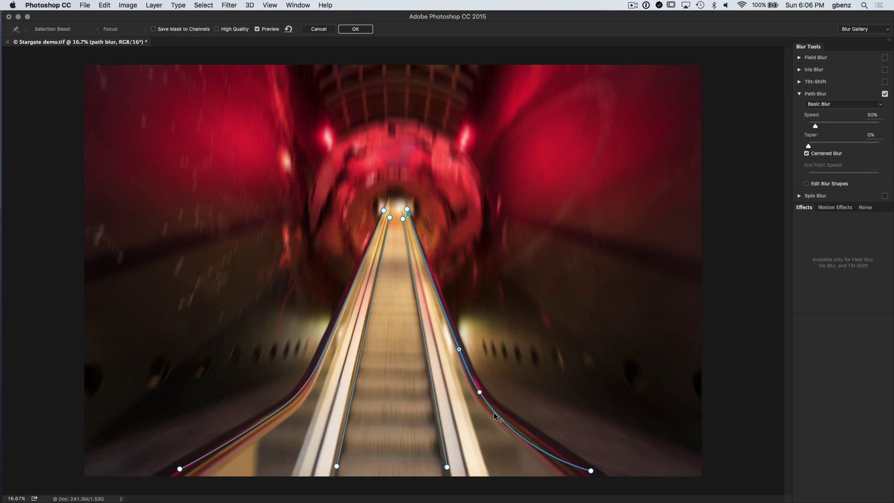
left_click_drag(493, 412, 504, 415)
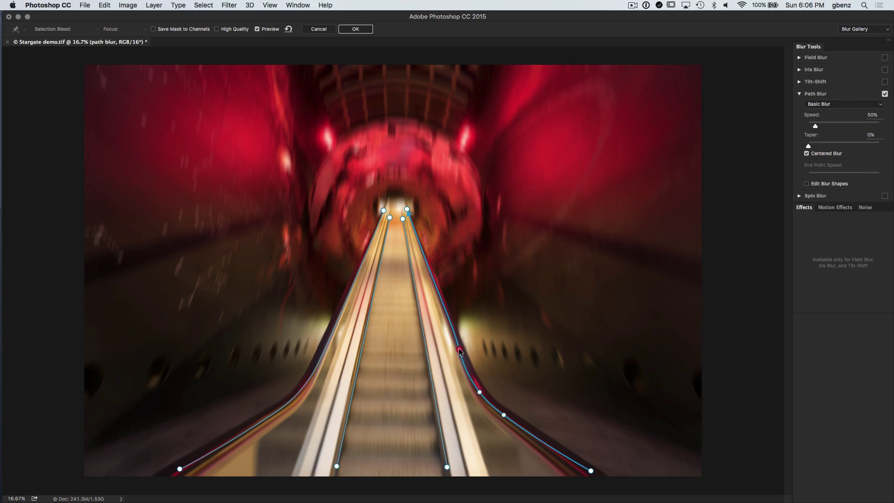
left_click_drag(458, 349, 457, 349)
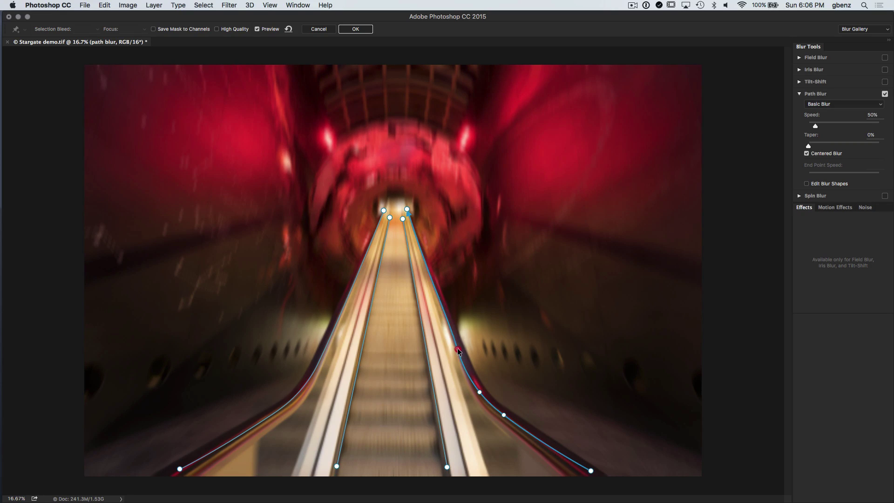
left_click(480, 393)
key("Delete")
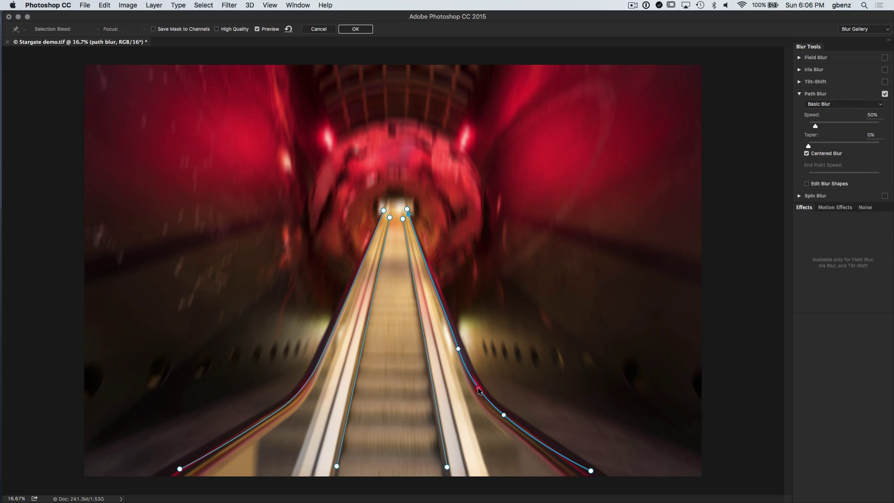
left_click(480, 390)
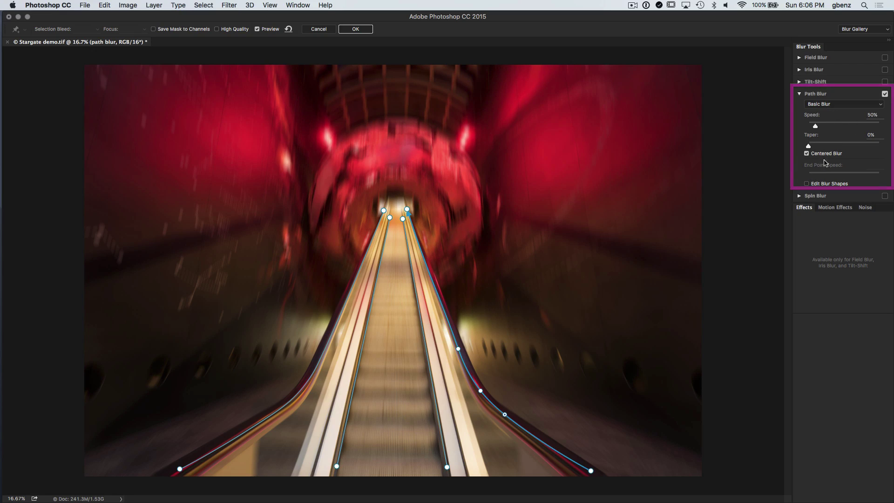
left_click(828, 105)
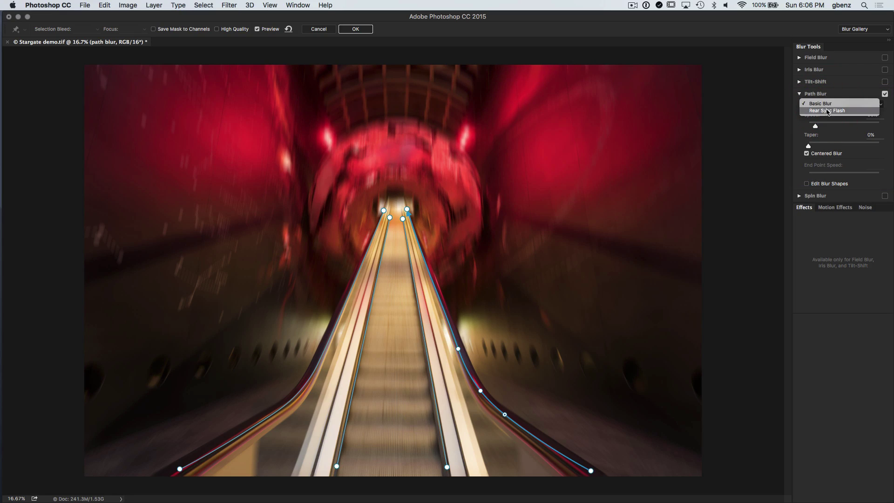
left_click(827, 111)
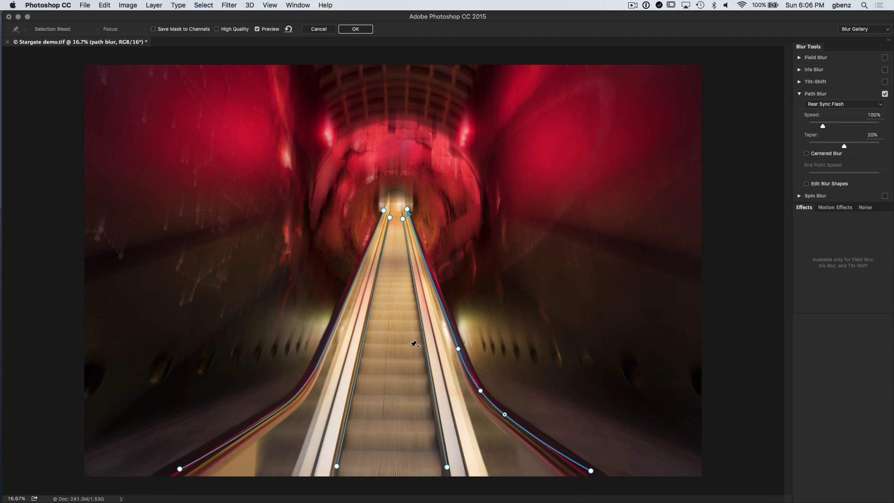
left_click(828, 105)
left_click(828, 97)
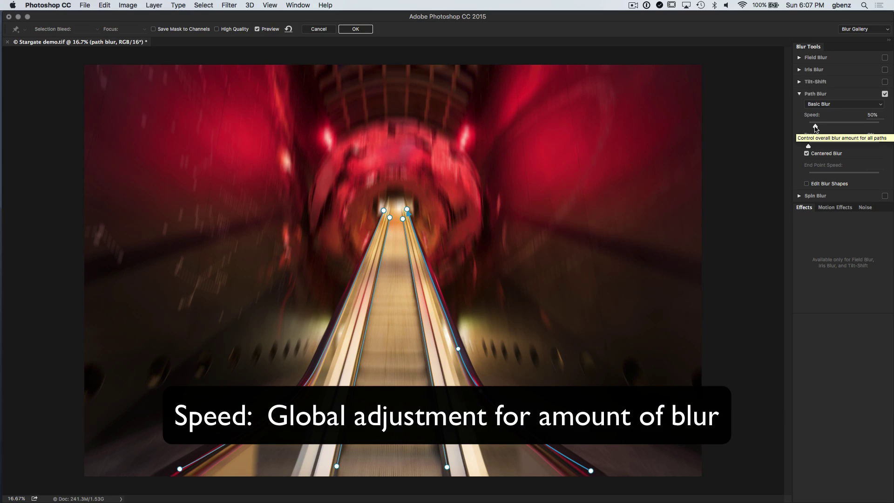
Set Path Blur Speed to 49% and Taper to 15%, toggling Centered Blur off and back on.
mouse_move(816, 128)
left_mouse_down()
mouse_move(850, 128)
mouse_move(815, 127)
left_mouse_up()
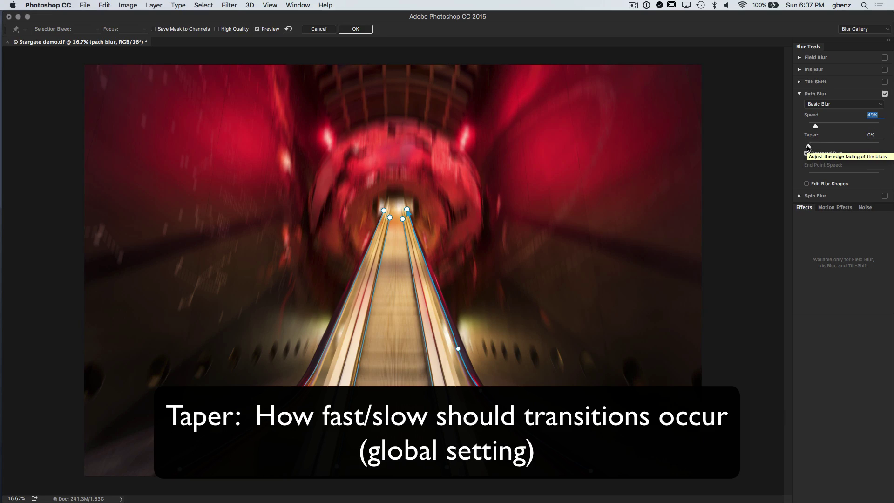
left_click_drag(808, 147, 832, 149)
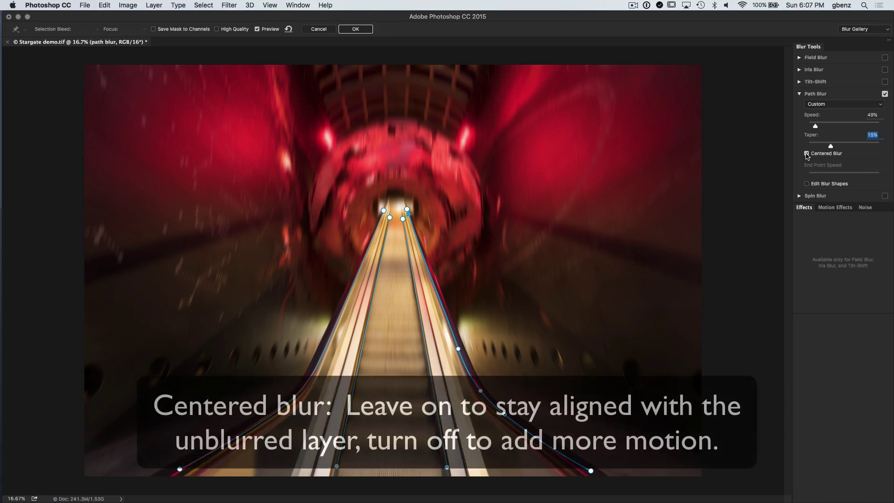
left_click(807, 153)
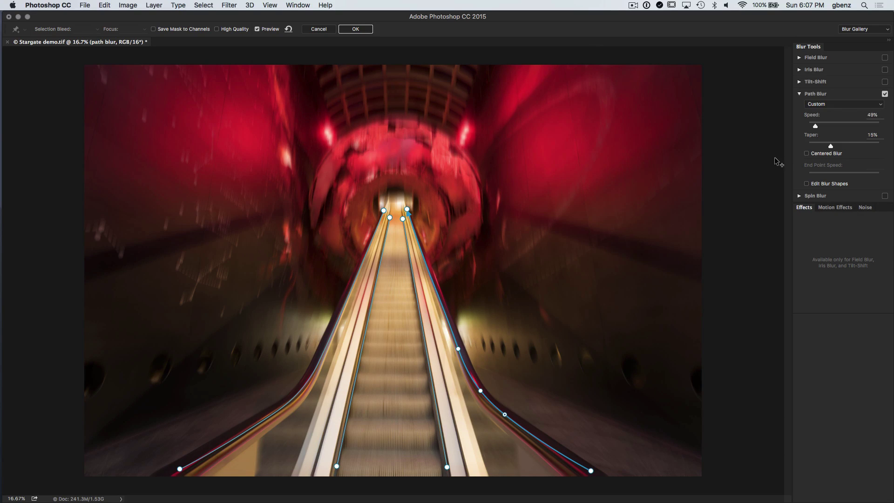
left_click(808, 154)
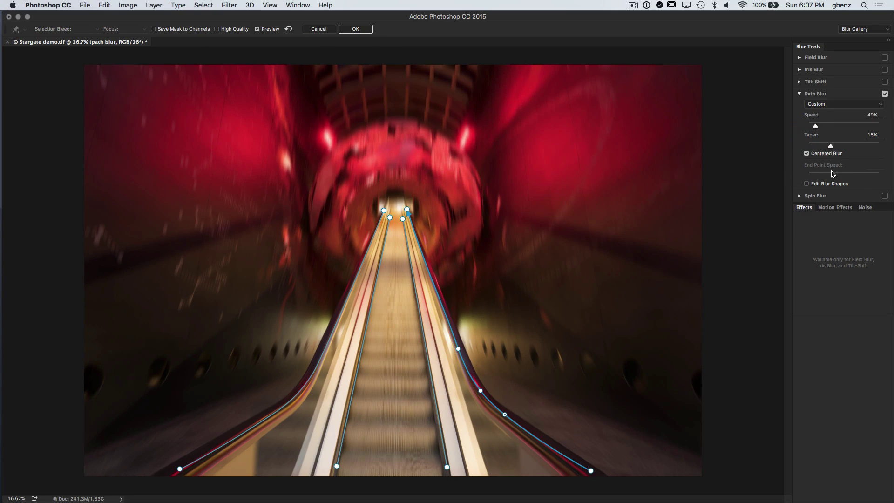
Lower the End Point Speed at the right path's top end near the tunnel.
left_click(407, 210)
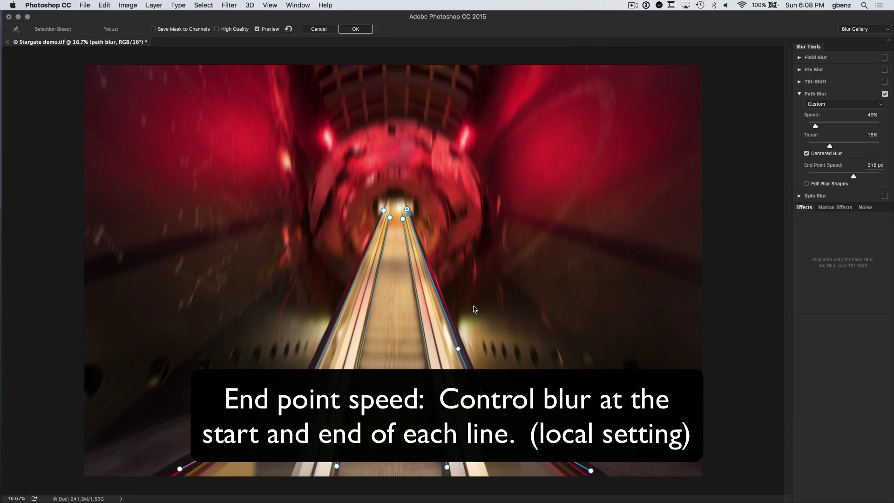
left_click(591, 471)
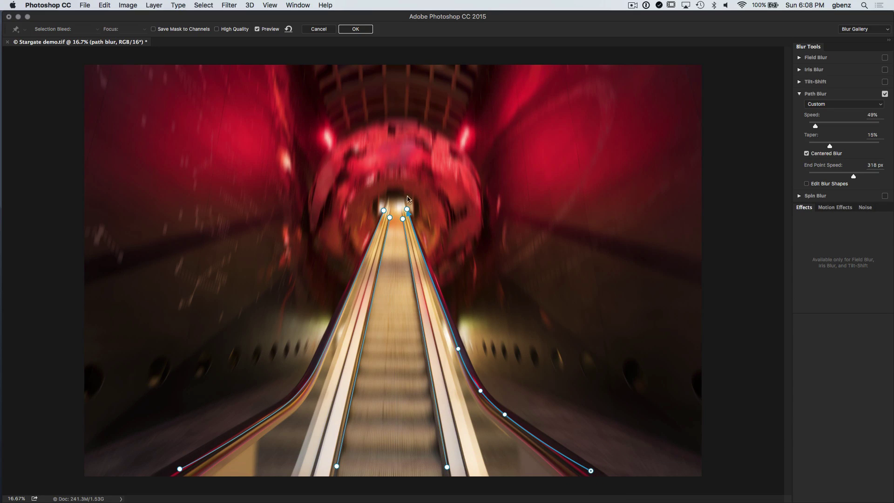
left_click(408, 210)
left_click_drag(856, 180, 832, 180)
mouse_move(415, 205)
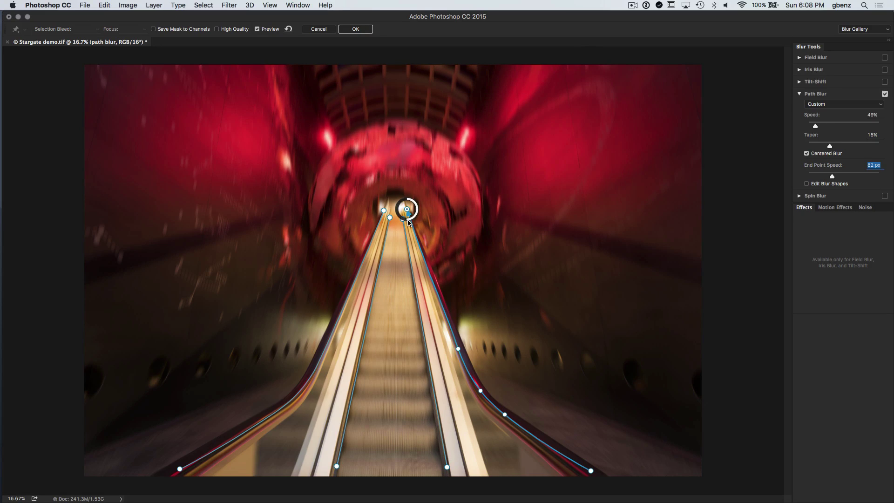
left_click_drag(409, 223, 415, 221)
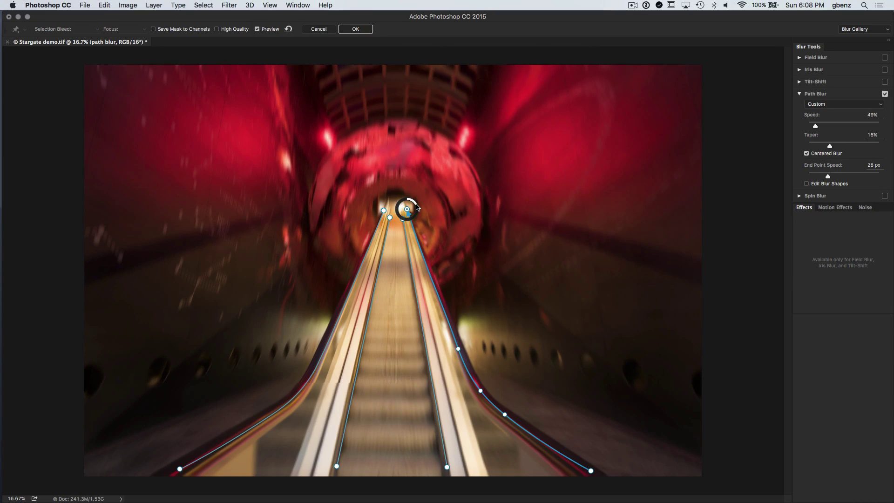
Lower End Point Speed at the other paths' far endpoints to about 30–50 px.
left_click(390, 218)
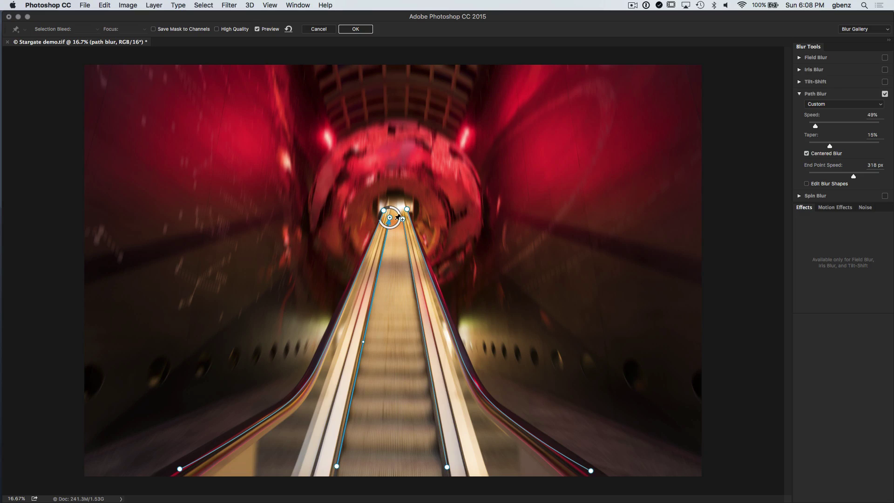
left_click_drag(381, 223, 400, 224)
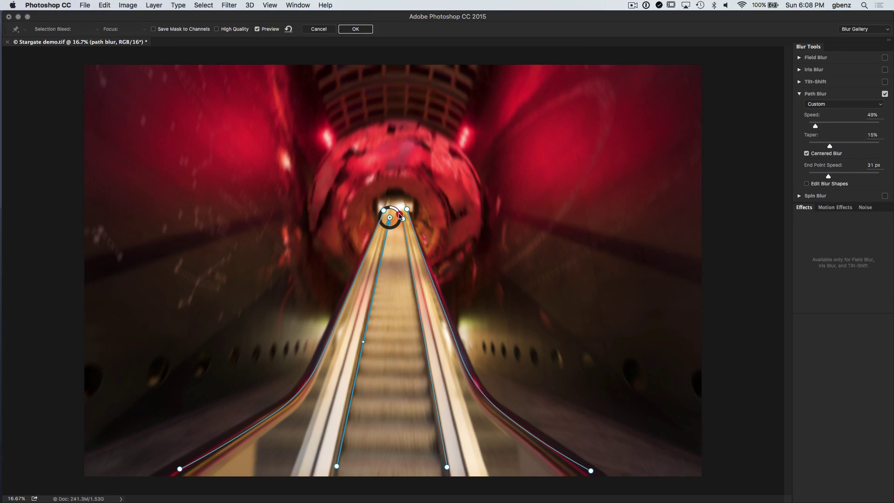
left_click(402, 220)
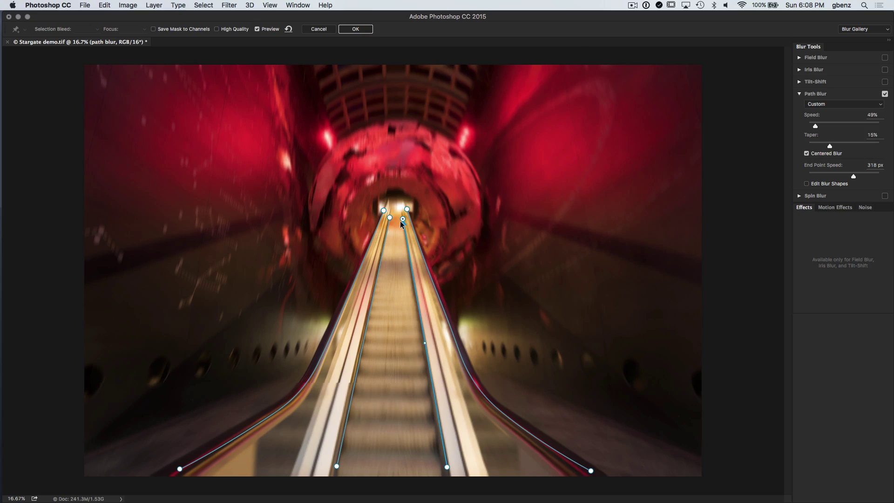
mouse_move(395, 225)
left_click_drag(393, 224, 414, 219)
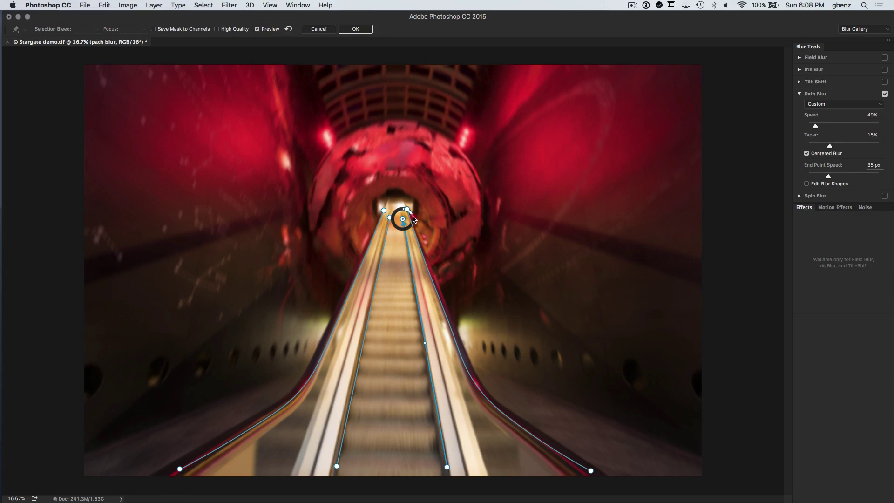
left_click(384, 212)
mouse_move(383, 211)
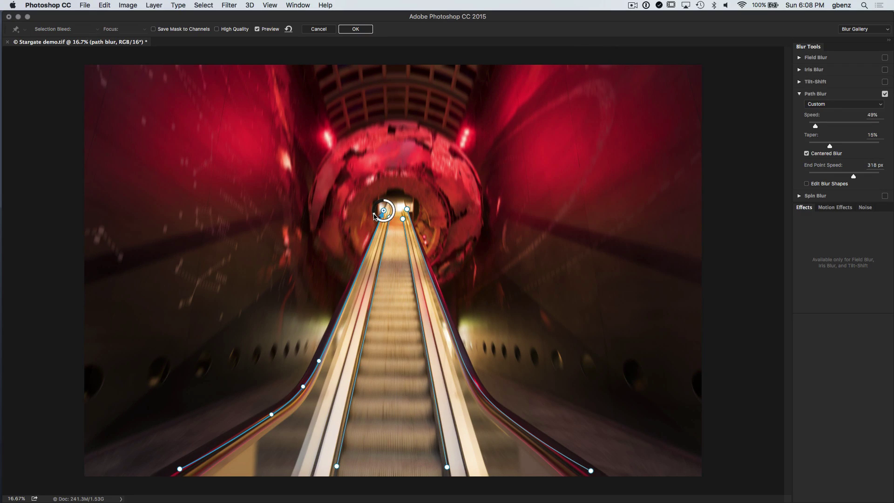
left_click_drag(375, 216, 394, 209)
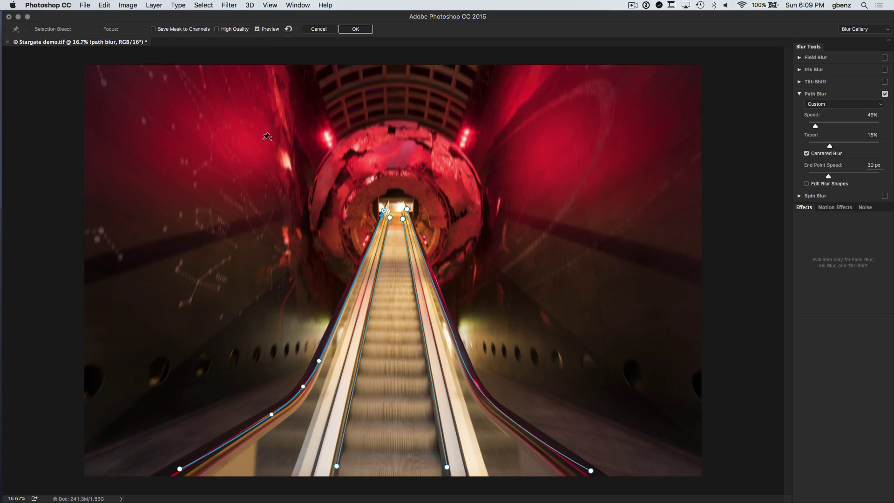
left_click(258, 29)
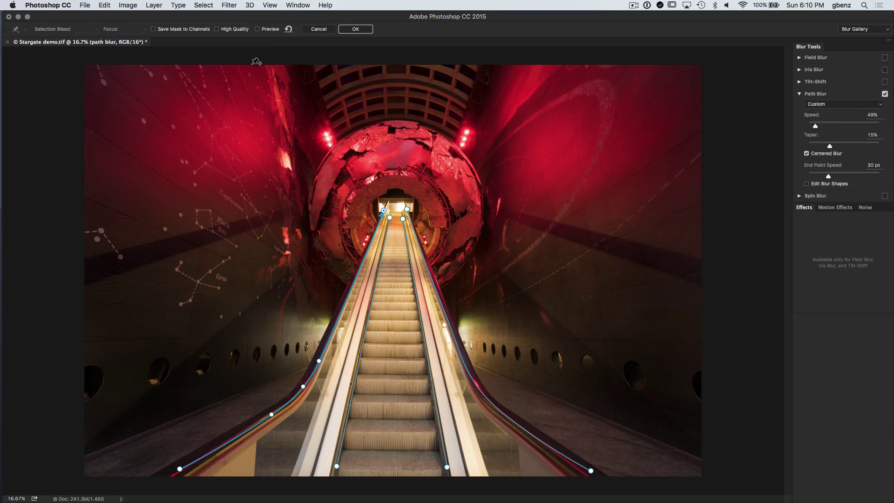
left_click(259, 30)
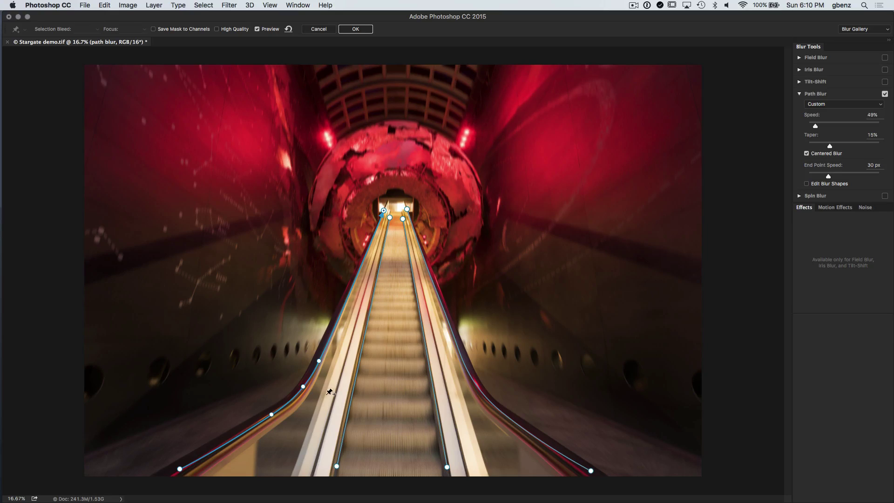
Commit the Path Blur to the path blur layer as a Blur Gallery smart filter.
left_click(355, 29)
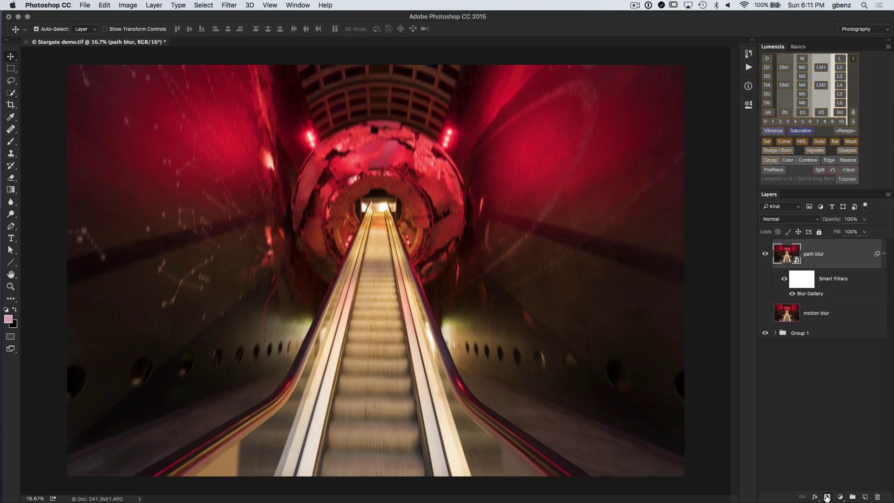
Add a black layer mask and set up a 400 px brush at 26% flow.
left_click(827, 497, "alt")
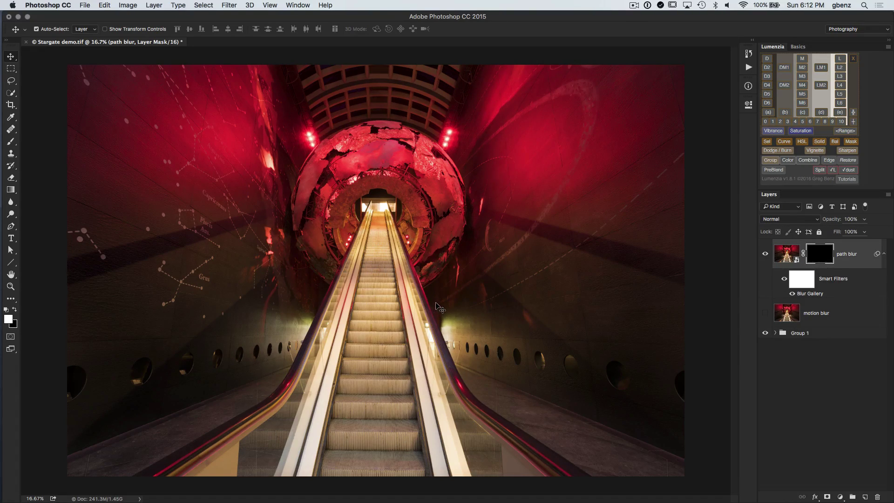
left_click(10, 143)
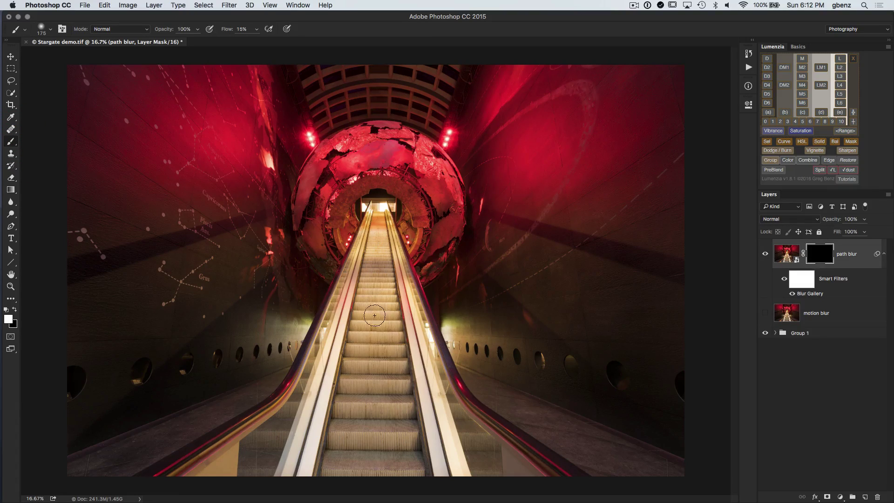
key("bracketright")
left_click_drag(226, 30, 232, 35)
key("bracketright")
key("bracketright")
key("bracketright")
Paint the mask white over the escalator steps and left handrail, resizing the brush as needed.
mouse_move(376, 364)
left_mouse_down()
mouse_move(385, 423)
mouse_move(395, 382)
mouse_move(399, 395)
mouse_move(381, 441)
mouse_move(362, 387)
mouse_move(344, 433)
mouse_move(344, 360)
mouse_move(337, 426)
mouse_move(359, 339)
mouse_move(372, 427)
mouse_move(386, 356)
mouse_move(414, 446)
mouse_move(391, 334)
mouse_move(374, 294)
mouse_move(375, 336)
mouse_move(373, 254)
mouse_move(368, 335)
mouse_move(389, 297)
mouse_move(389, 263)
mouse_move(397, 352)
mouse_move(372, 436)
mouse_move(355, 415)
mouse_move(334, 458)
mouse_move(354, 405)
mouse_move(399, 450)
mouse_move(376, 219)
mouse_move(291, 421)
mouse_move(266, 447)
mouse_move(313, 360)
left_mouse_up()
key("bracketleft")
key("bracketleft")
key("bracketleft")
key("bracketleft")
key("bracketleft")
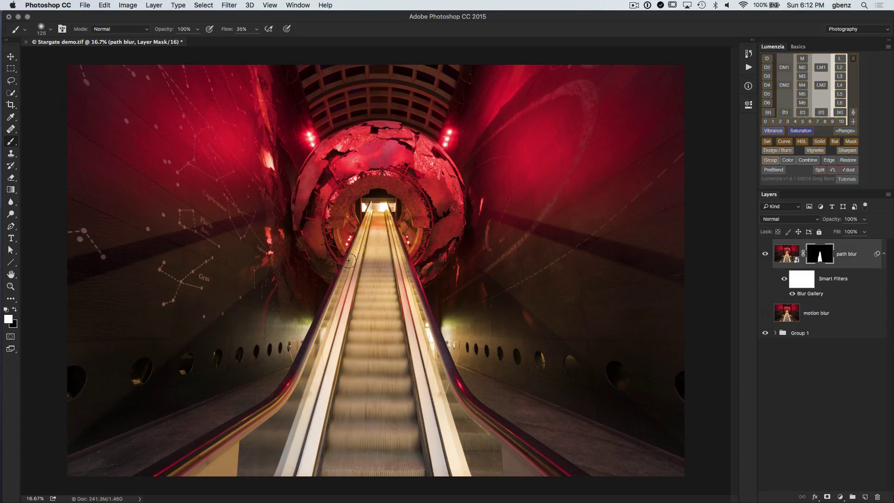
key("bracketleft")
mouse_move(307, 394)
left_mouse_down()
mouse_move(315, 414)
mouse_move(295, 380)
mouse_move(280, 403)
left_mouse_up()
key("super+plus")
key("super+plus")
key("super+plus")
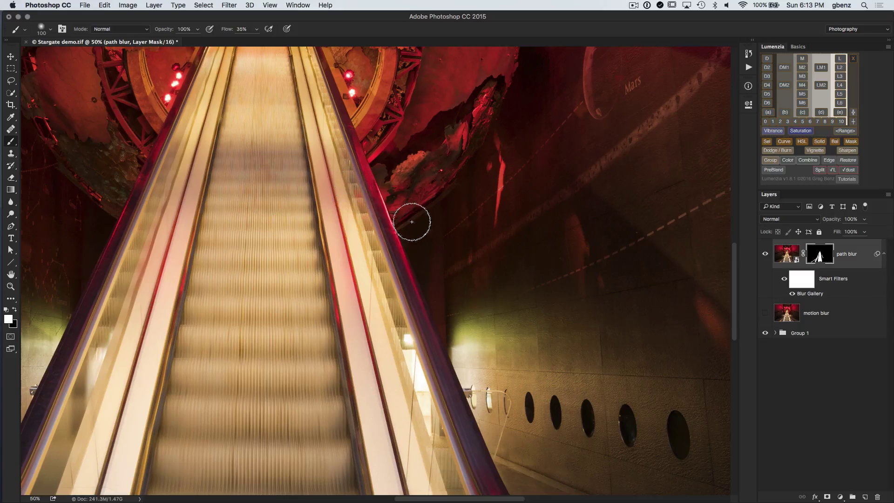
key("bracketleft")
key("bracketleft")
key("super+0")
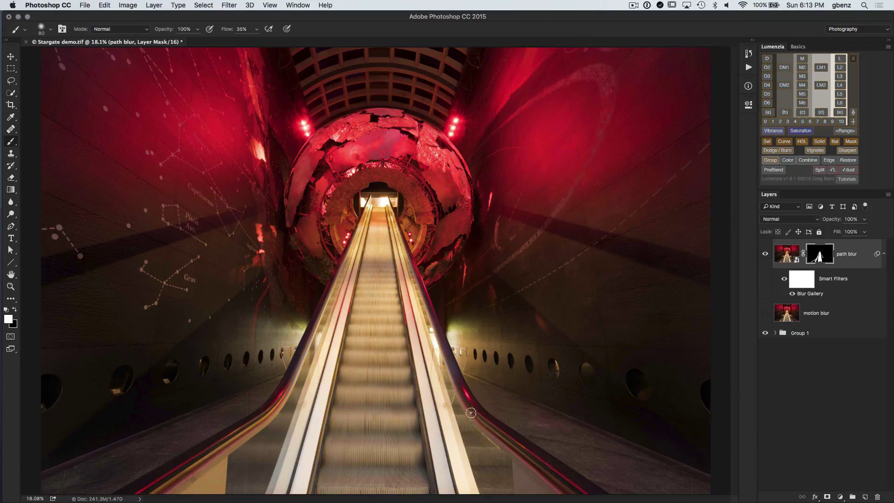
key("bracketright")
key("bracketright")
key("bracketright")
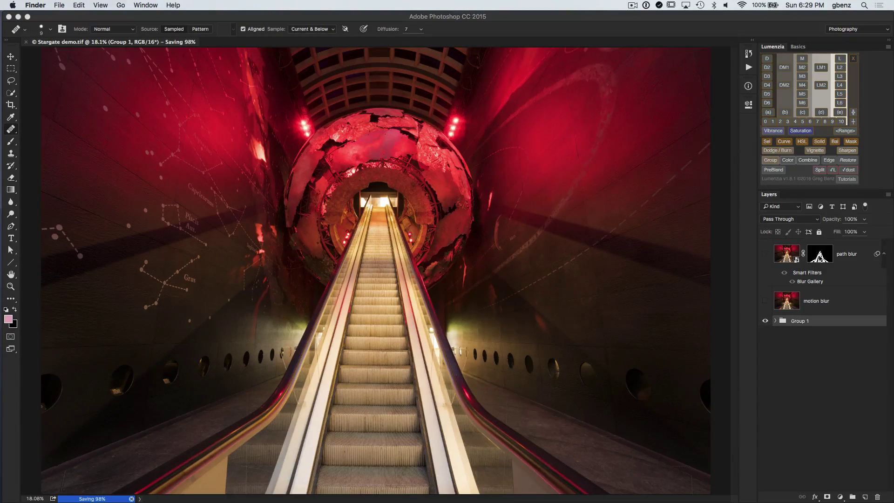
Display the path blur layer mask by itself on the canvas.
left_click(820, 253, "alt")
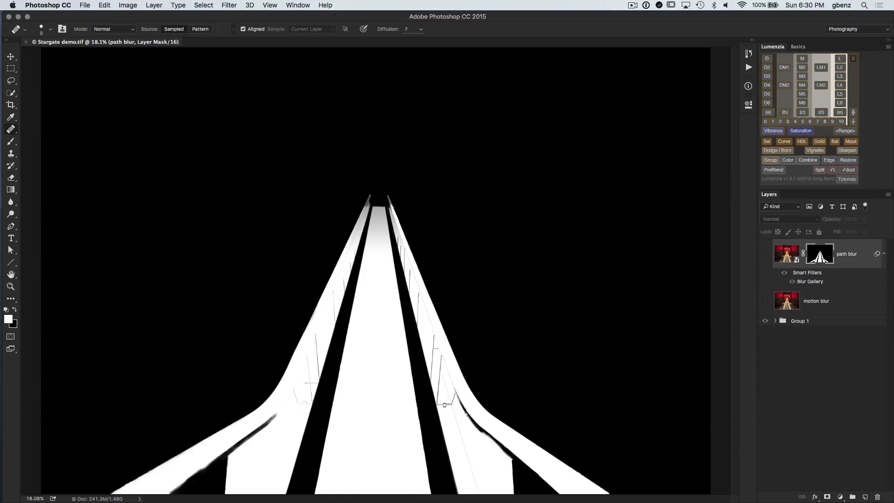
Inspect the mask up close around the handrails, then return to the full-colour image.
key("super+equal")
key("super+equal")
left_click_drag(460, 355, 456, 339)
scroll(457, 339, "down", 5)
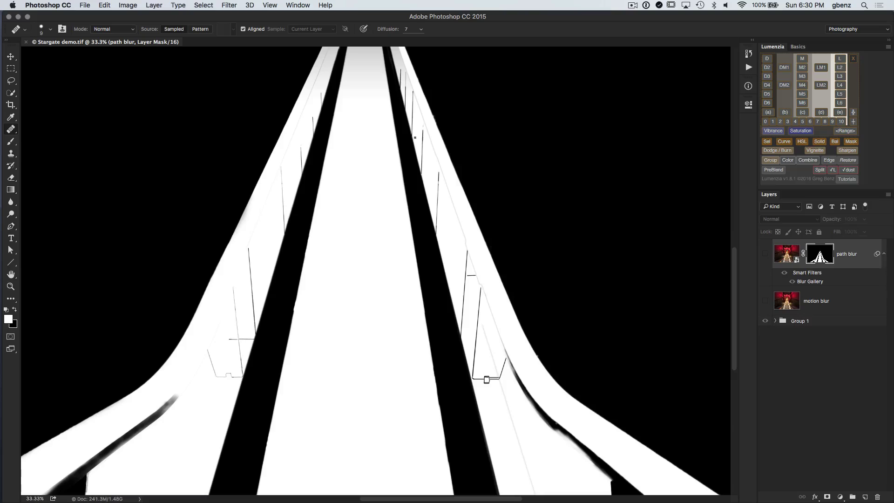
key("super+minus")
key("super+minus")
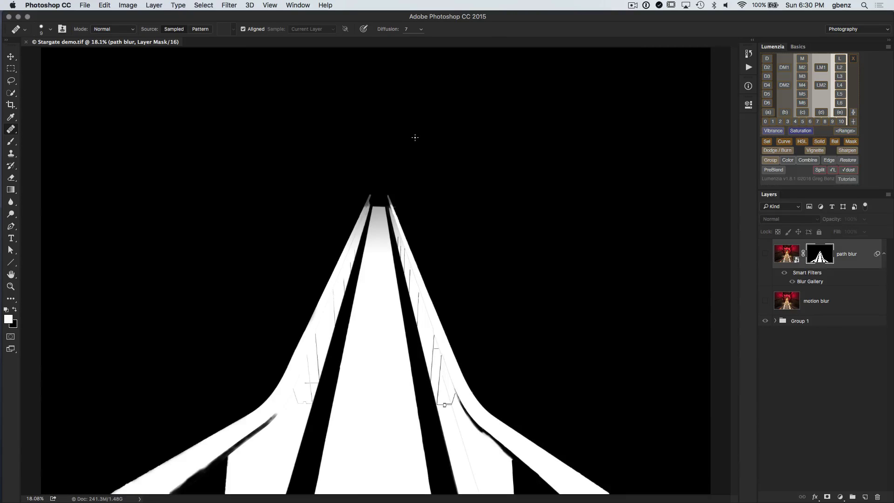
left_click(766, 258)
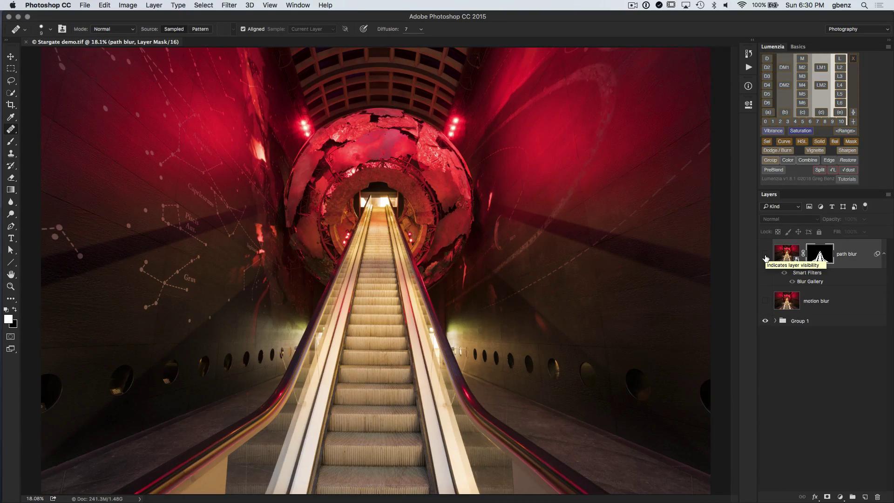
Compare the escalator with and without the blur layer and its mask, leaving both enabled.
left_click(766, 258)
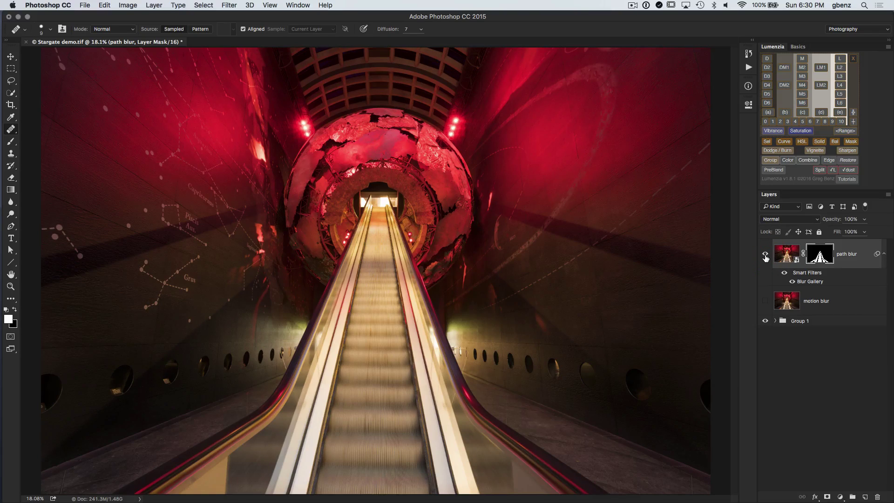
left_click(766, 257)
left_click(766, 258)
key("super+plus")
key("super+plus")
key("super+plus")
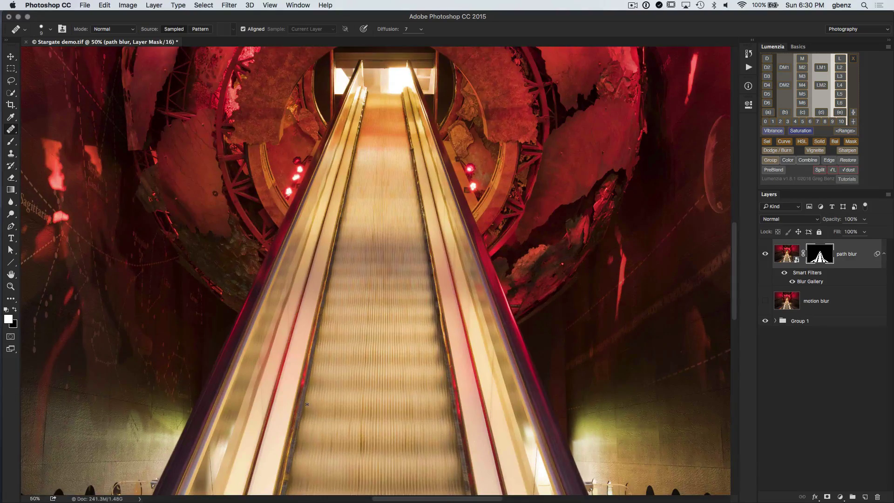
left_click_drag(307, 405, 441, 134)
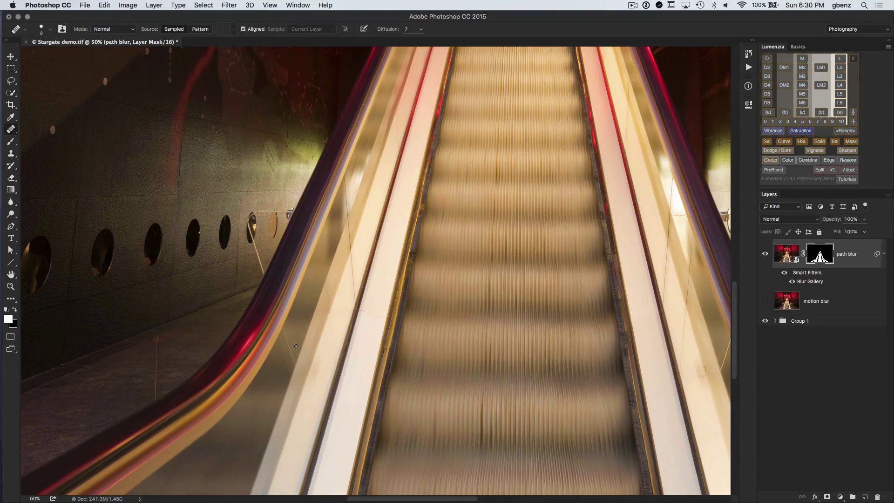
left_click(764, 255)
left_click(765, 255)
left_click(819, 256, "shift")
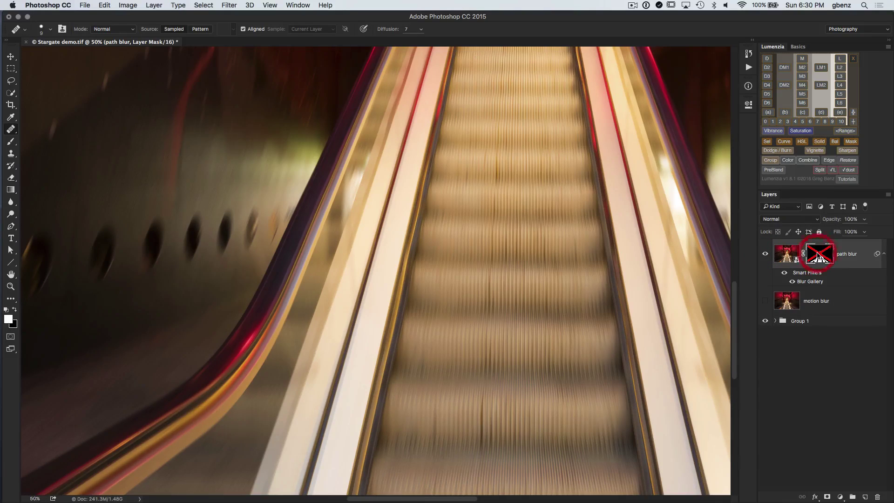
left_click(819, 256, "shift")
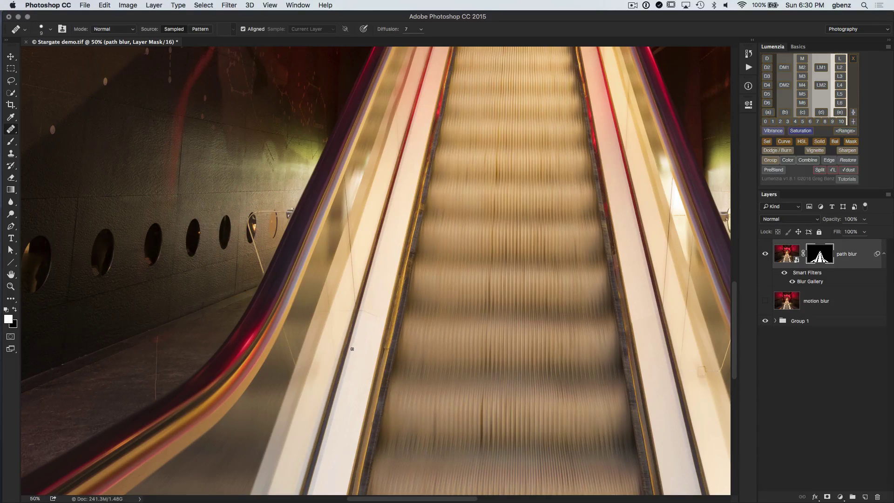
Zoom out to 33.3% and open the path blur smart object's contents as path blur.psb.
key("ctrl+minus")
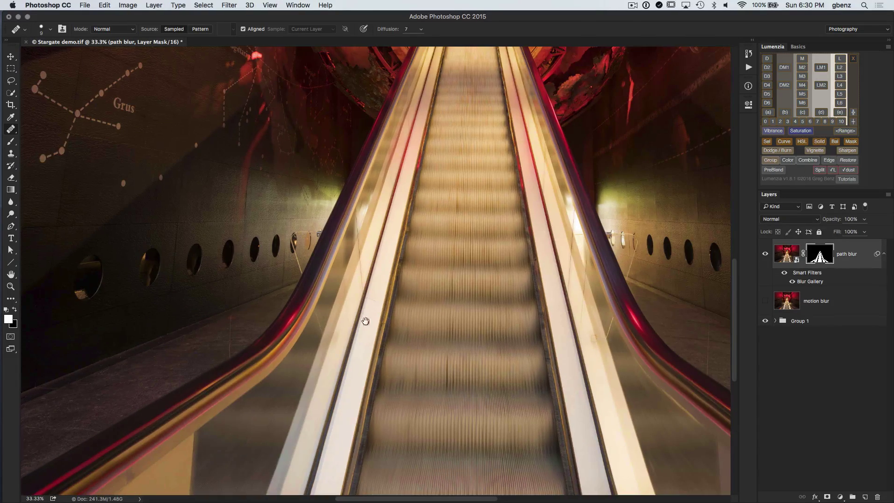
left_click_drag(460, 184, 490, 149)
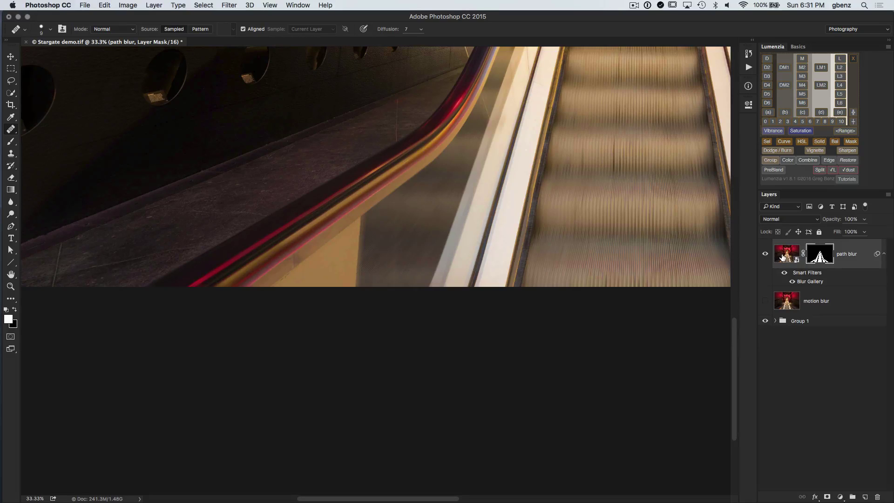
left_click(783, 258)
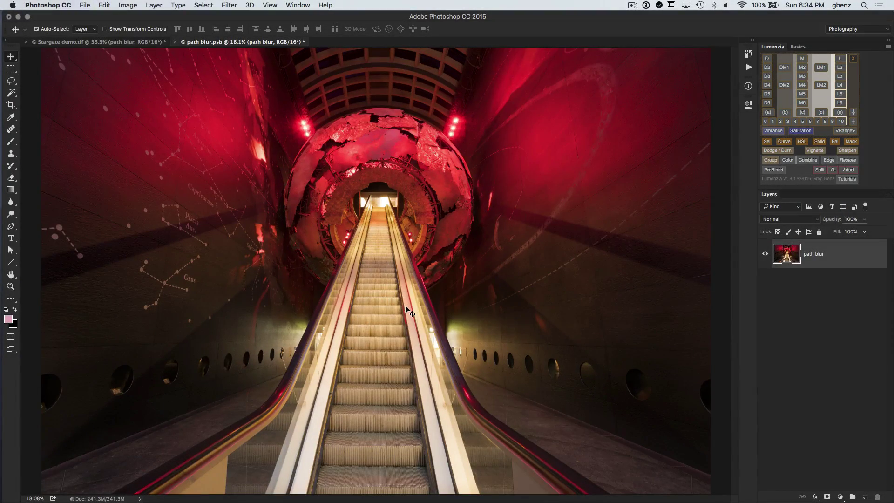
Zoom to 50% and pan to the lower-left handrail and its tan triangular panel.
key("super+plus")
key("super+plus")
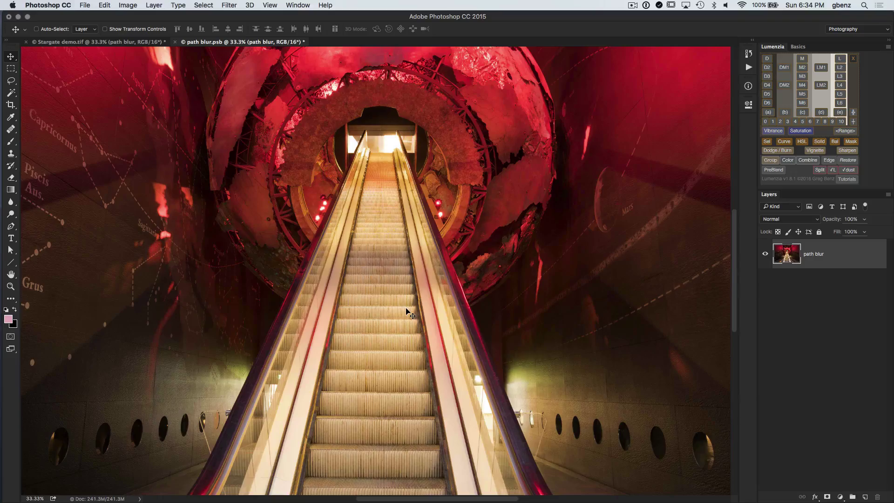
key("super+plus")
left_click_drag(333, 366, 450, 175)
left_click_drag(419, 261, 420, 204)
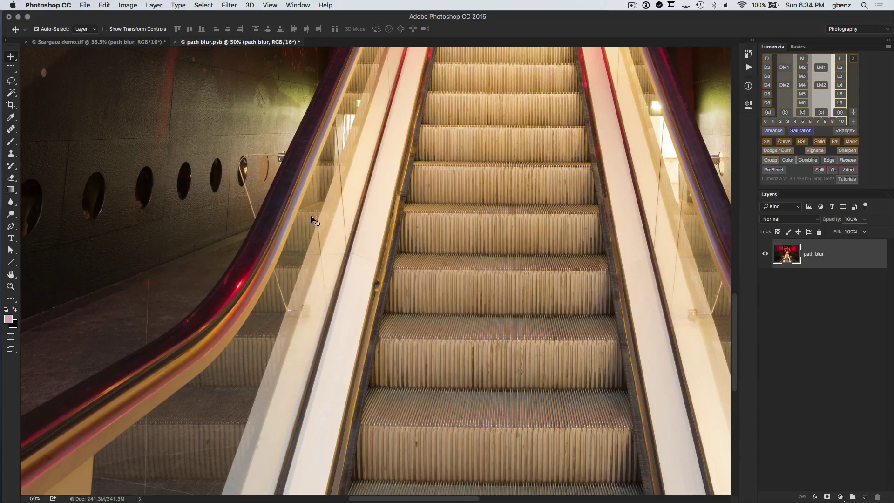
left_click_drag(286, 383, 478, 189)
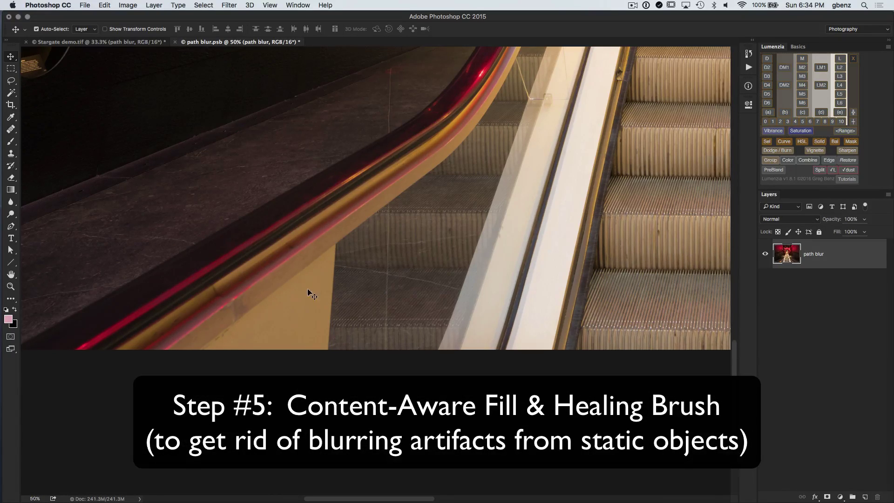
Magic-wand select the tan triangular panel and Content-Aware Fill it with step texture.
key("w")
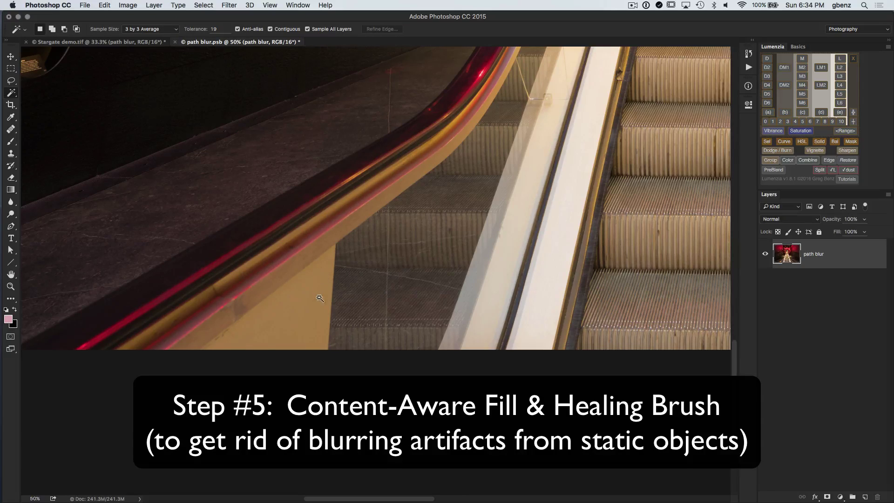
left_click(320, 298)
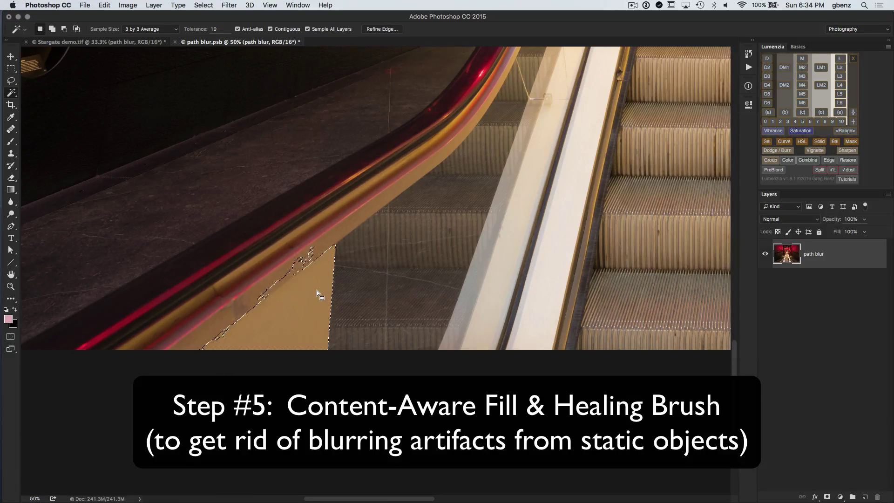
key("shift+BackSpace")
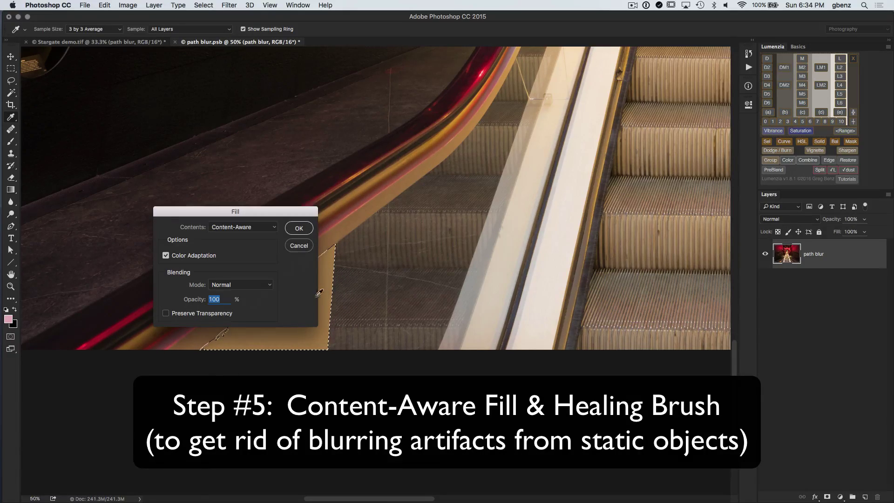
left_click_drag(232, 212, 160, 176)
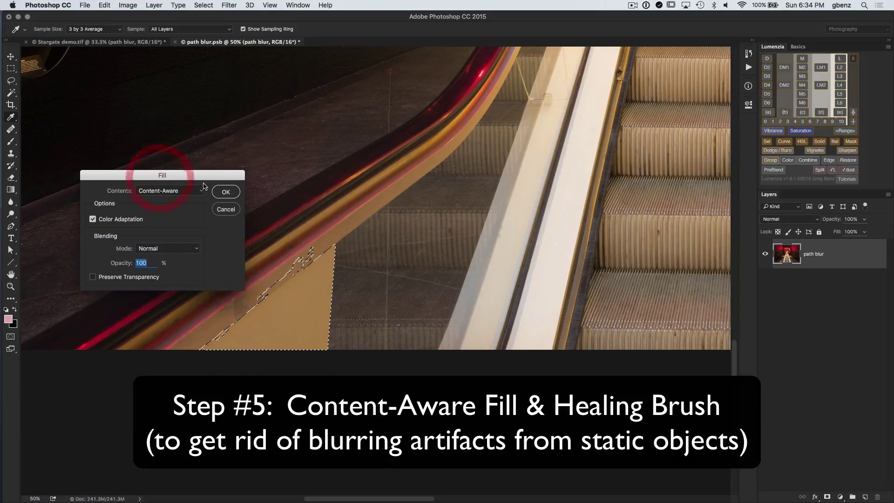
left_click(225, 192)
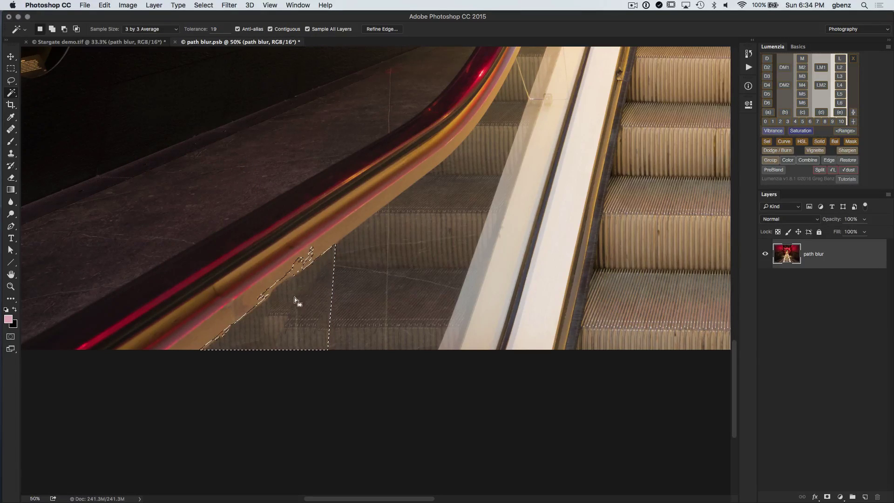
key("super+d")
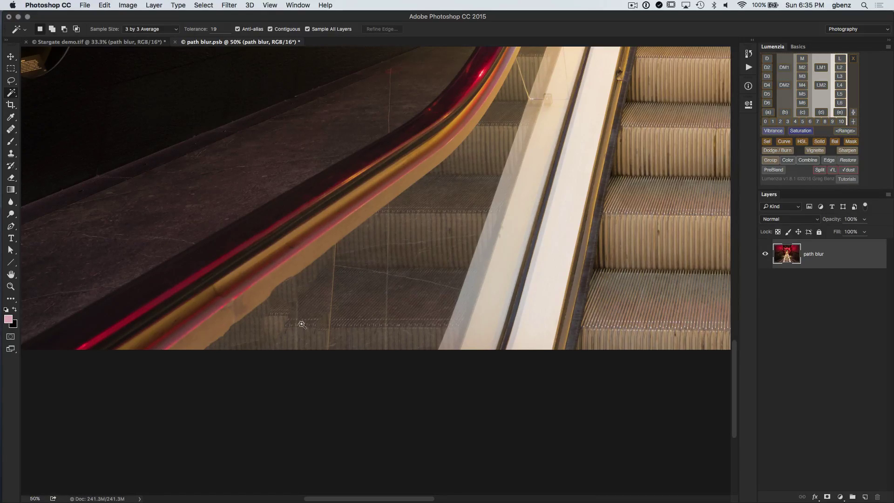
Reselect the triangle, expand the selection by 1 pixel, and Content-Aware Fill it again.
left_click(329, 321)
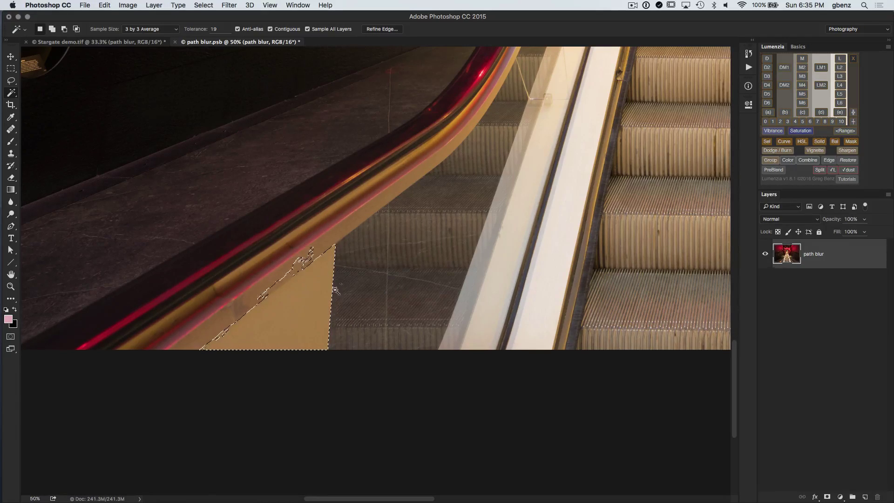
left_click(204, 5)
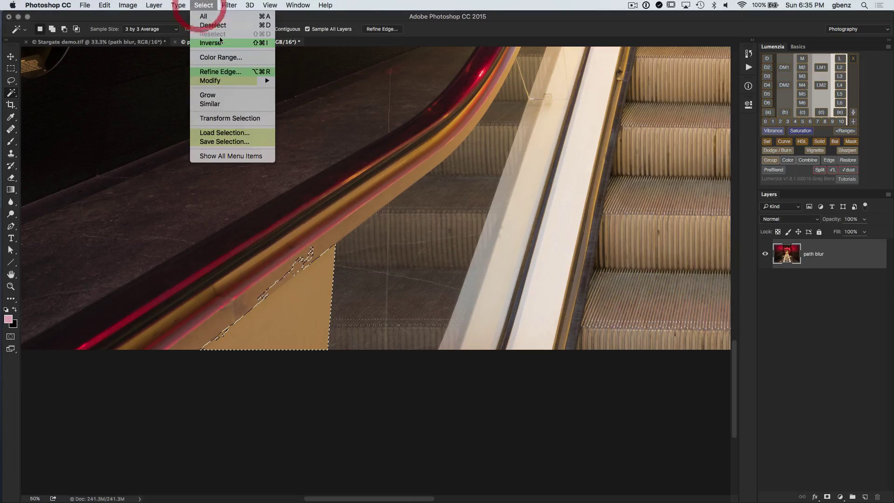
left_click(217, 80)
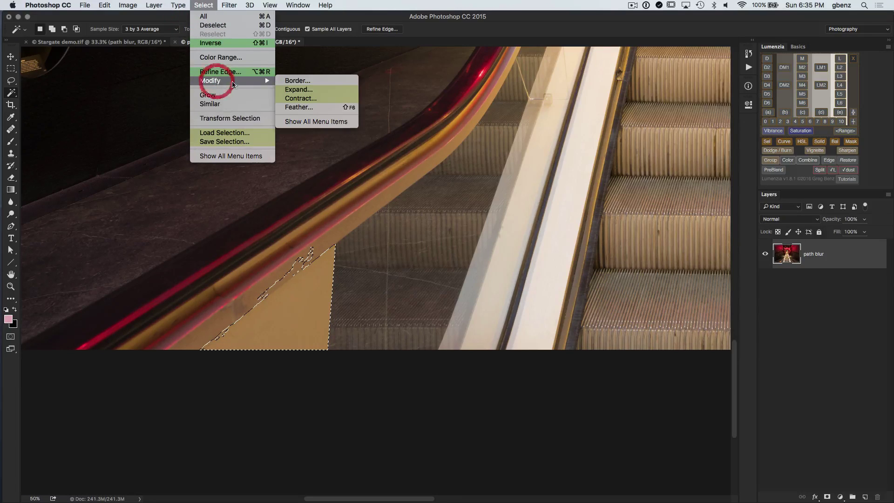
left_click(300, 89)
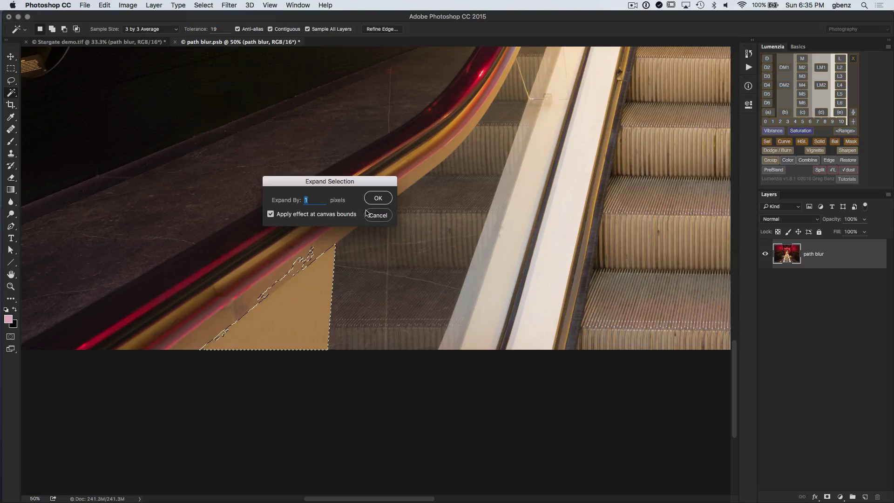
left_click(381, 199)
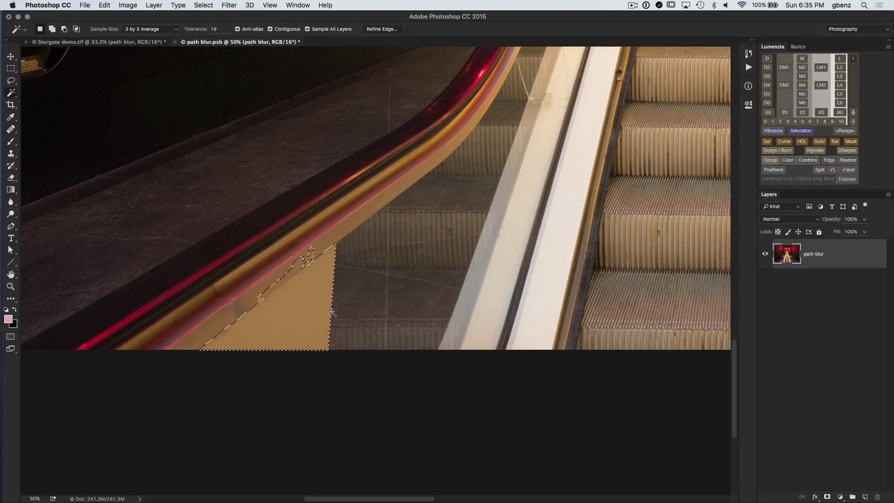
key("shift+BackSpace")
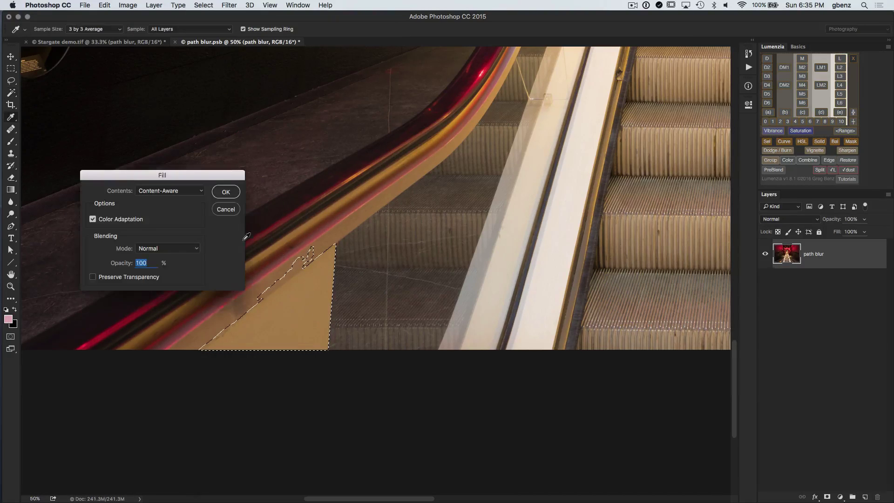
left_click(225, 193)
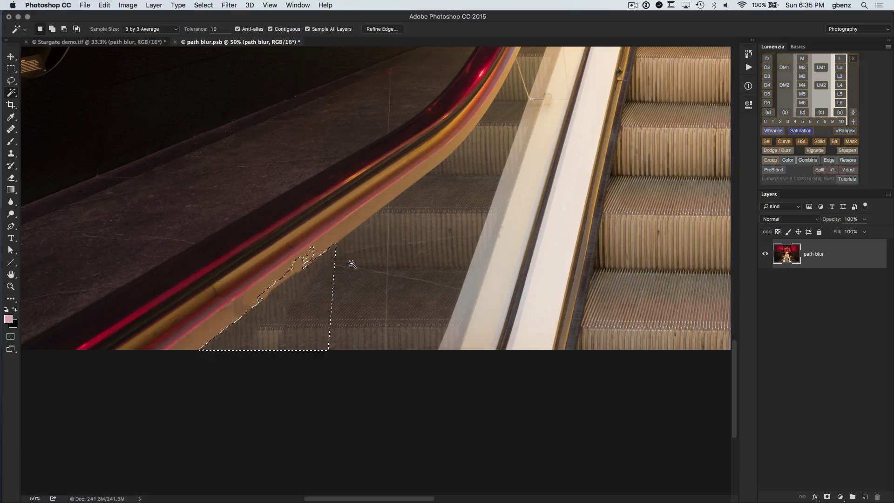
key("ctrl+d")
Zoom to 200% on the filled step area and pan slightly across the steps.
key("super+equal")
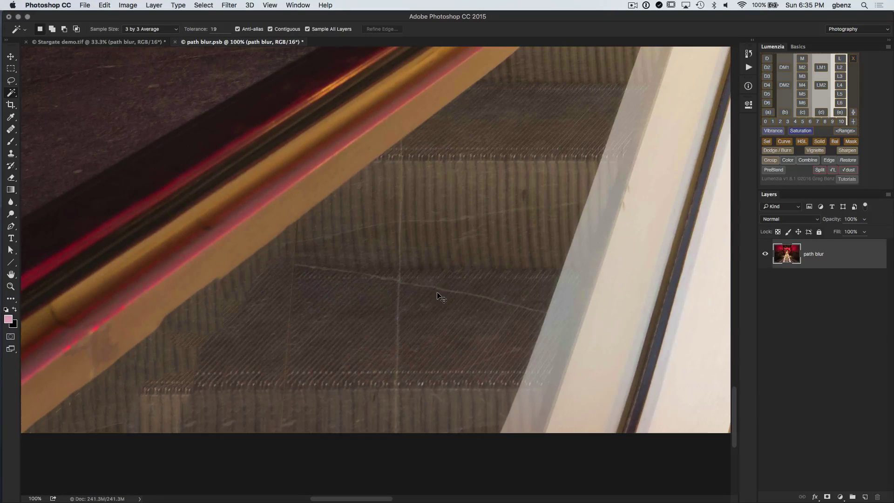
key("super+equal")
key("super+equal")
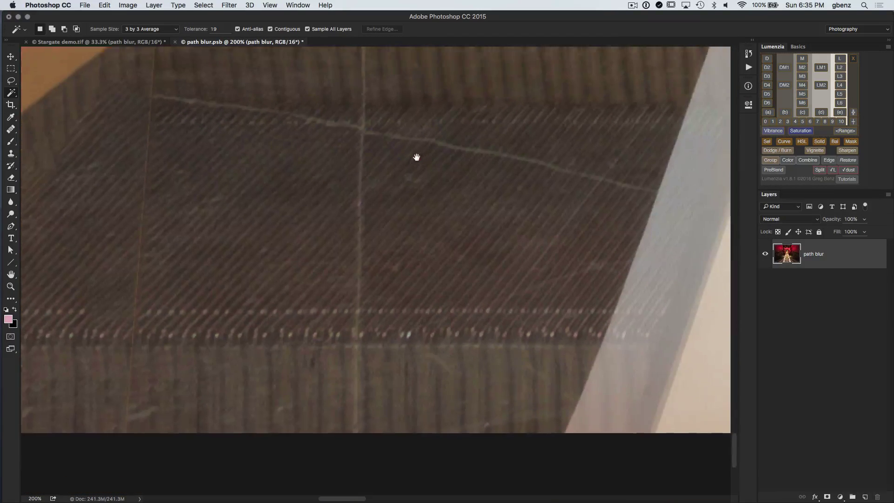
left_click_drag(417, 158, 409, 145)
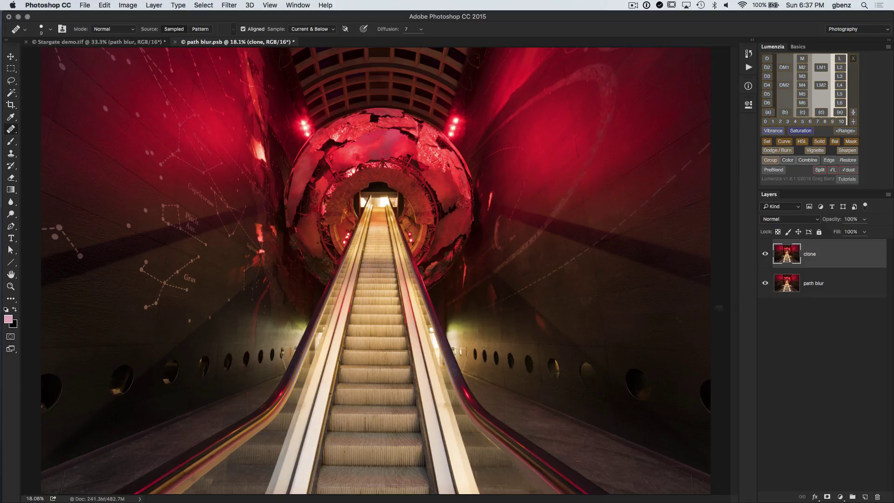
Compare the clone cleanup layer on and off, then save and close path blur.psb.
left_click(766, 254)
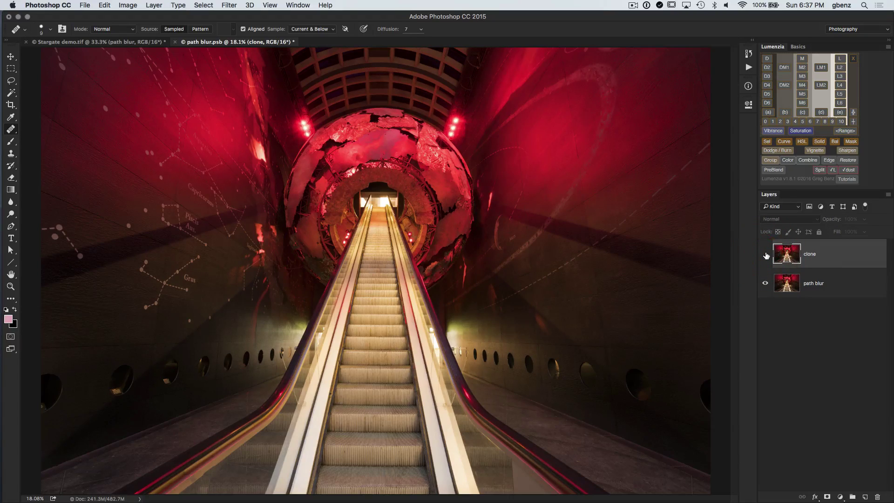
left_click(765, 254)
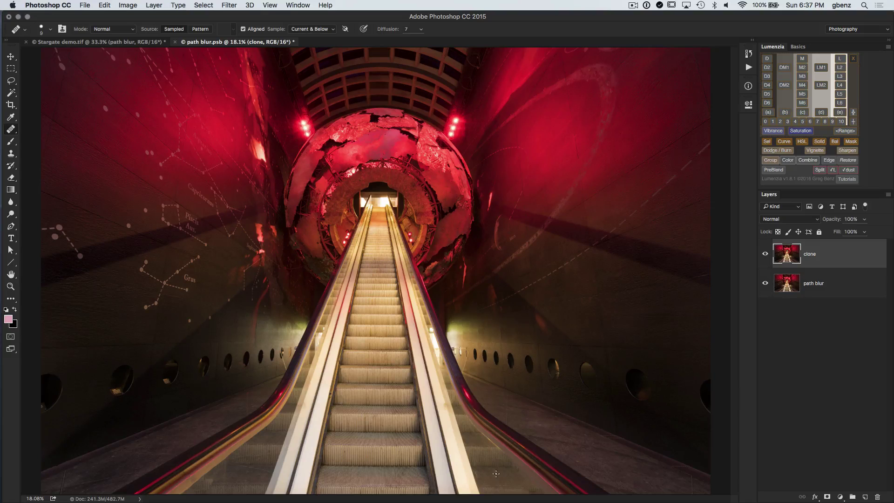
left_click(765, 254)
left_click(765, 254)
key("super+w")
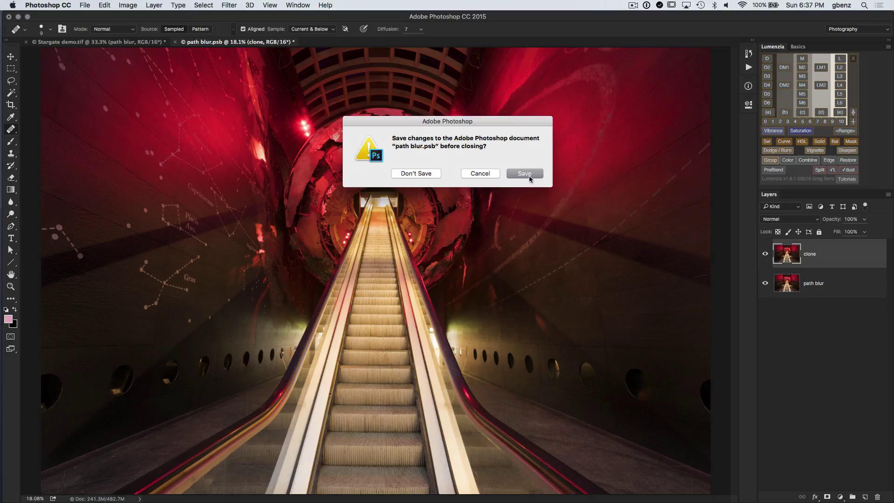
left_click(529, 175)
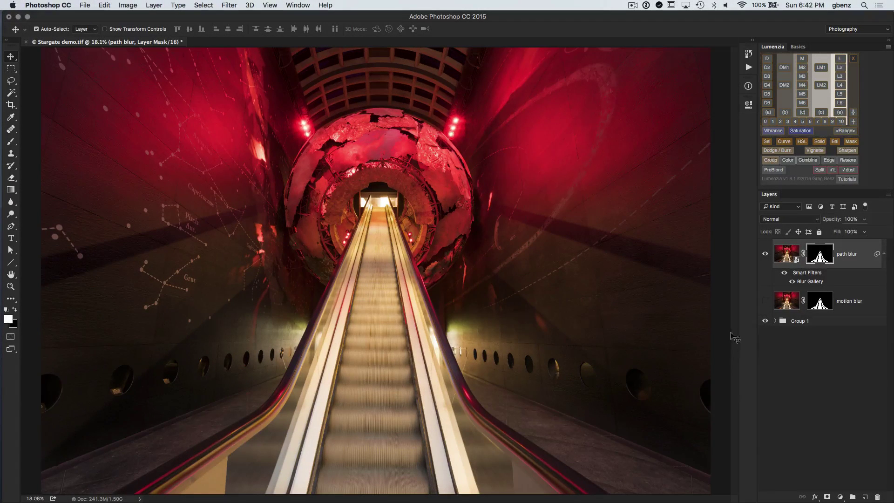
In Stargate demo.tif, compare the path blur against the sharp steps and the motion blur layer, leaving both visible.
left_click(765, 255)
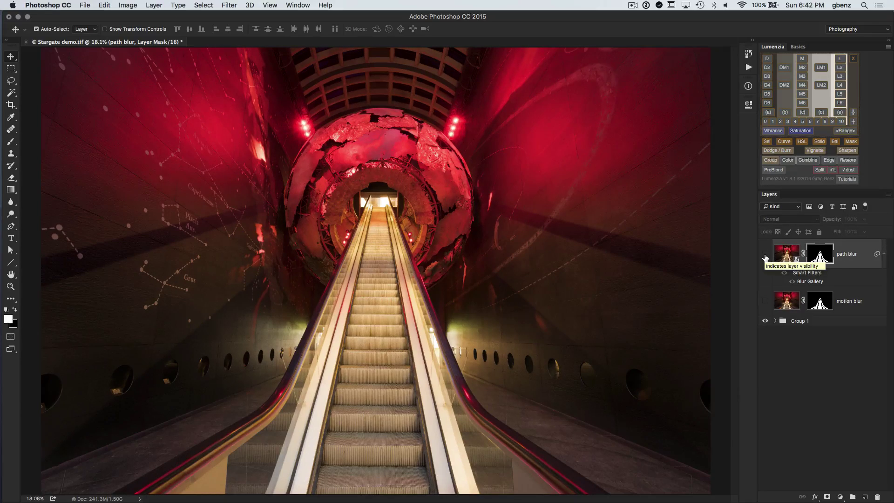
left_click(765, 254)
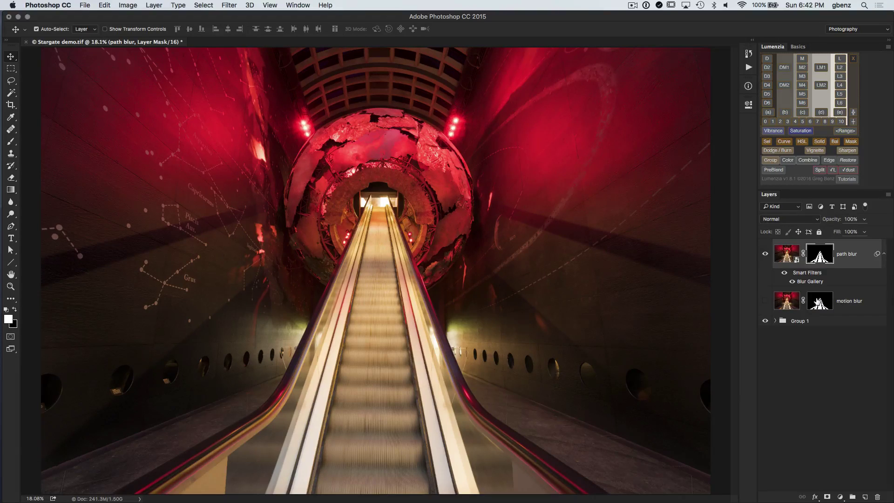
left_click(766, 301)
left_click(766, 256)
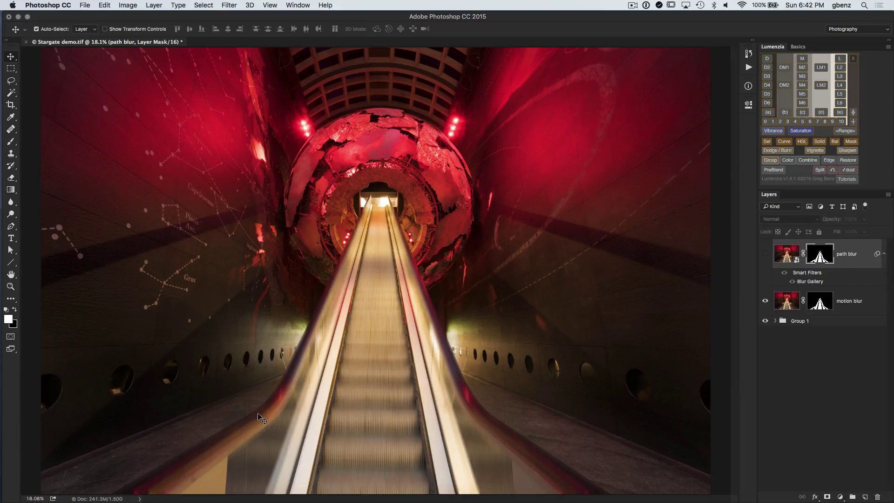
left_click(766, 255)
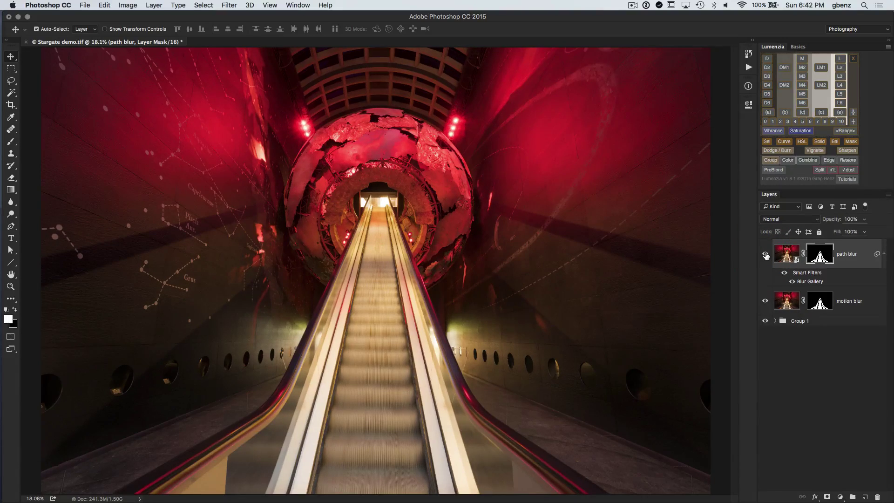
Hide the motion blur layer so only the path-blurred escalator shows.
left_click(765, 301)
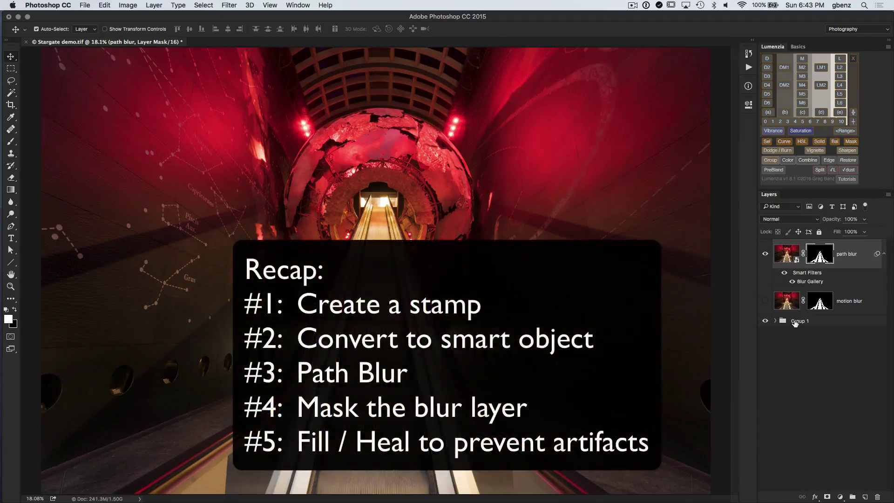